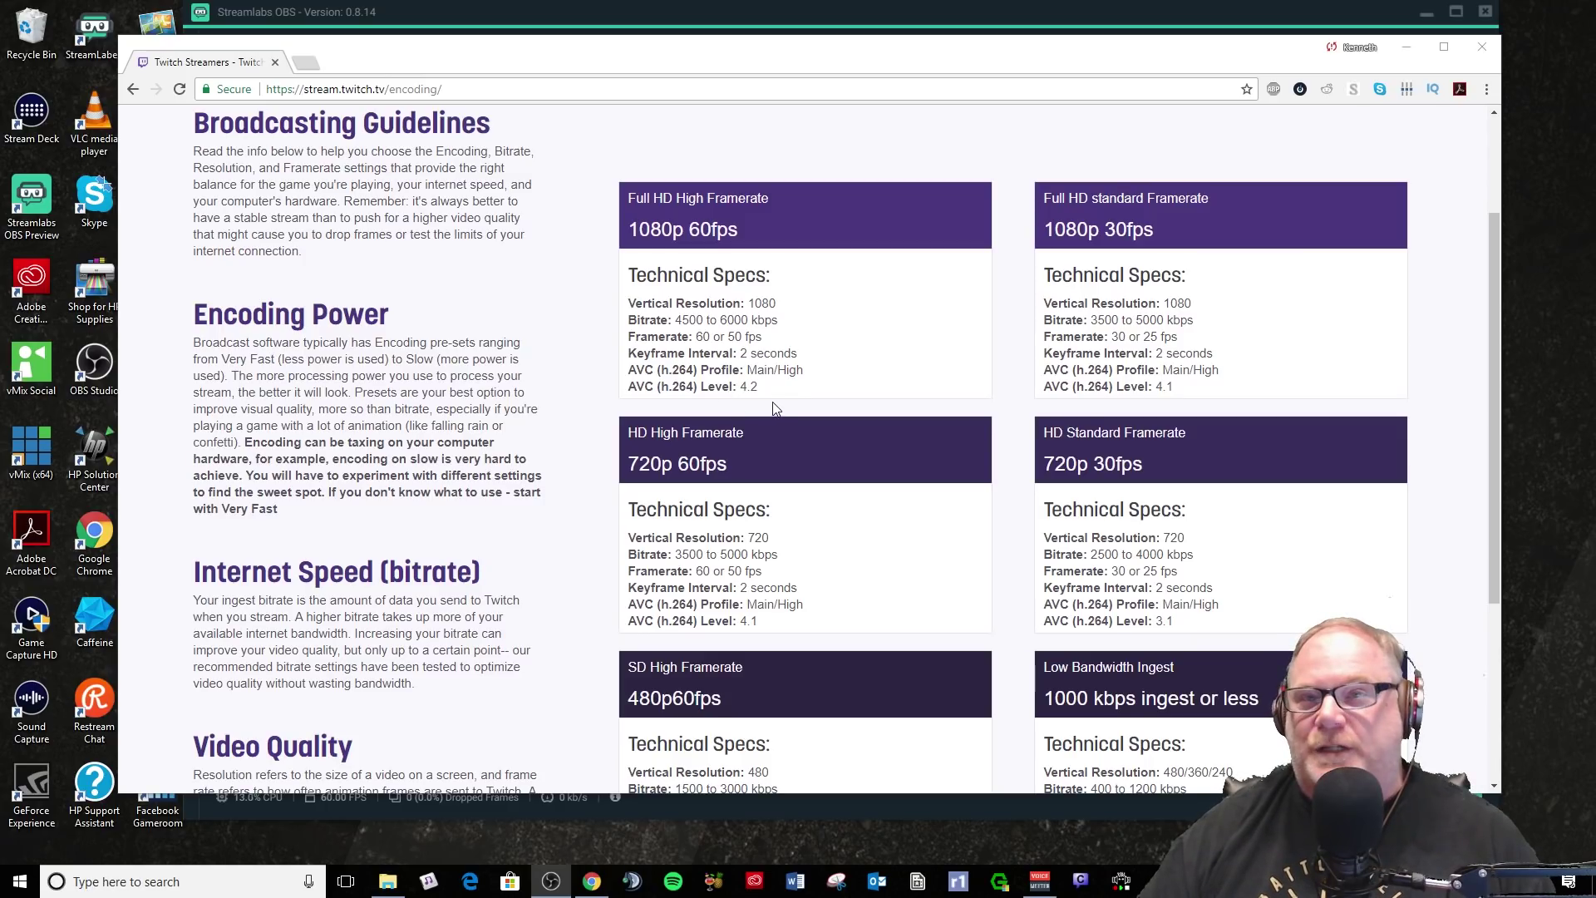
Skim the Twitch encoding guidelines page, then minimize Chrome to bring Streamlabs OBS forward.
scroll(763, 498, down, 1)
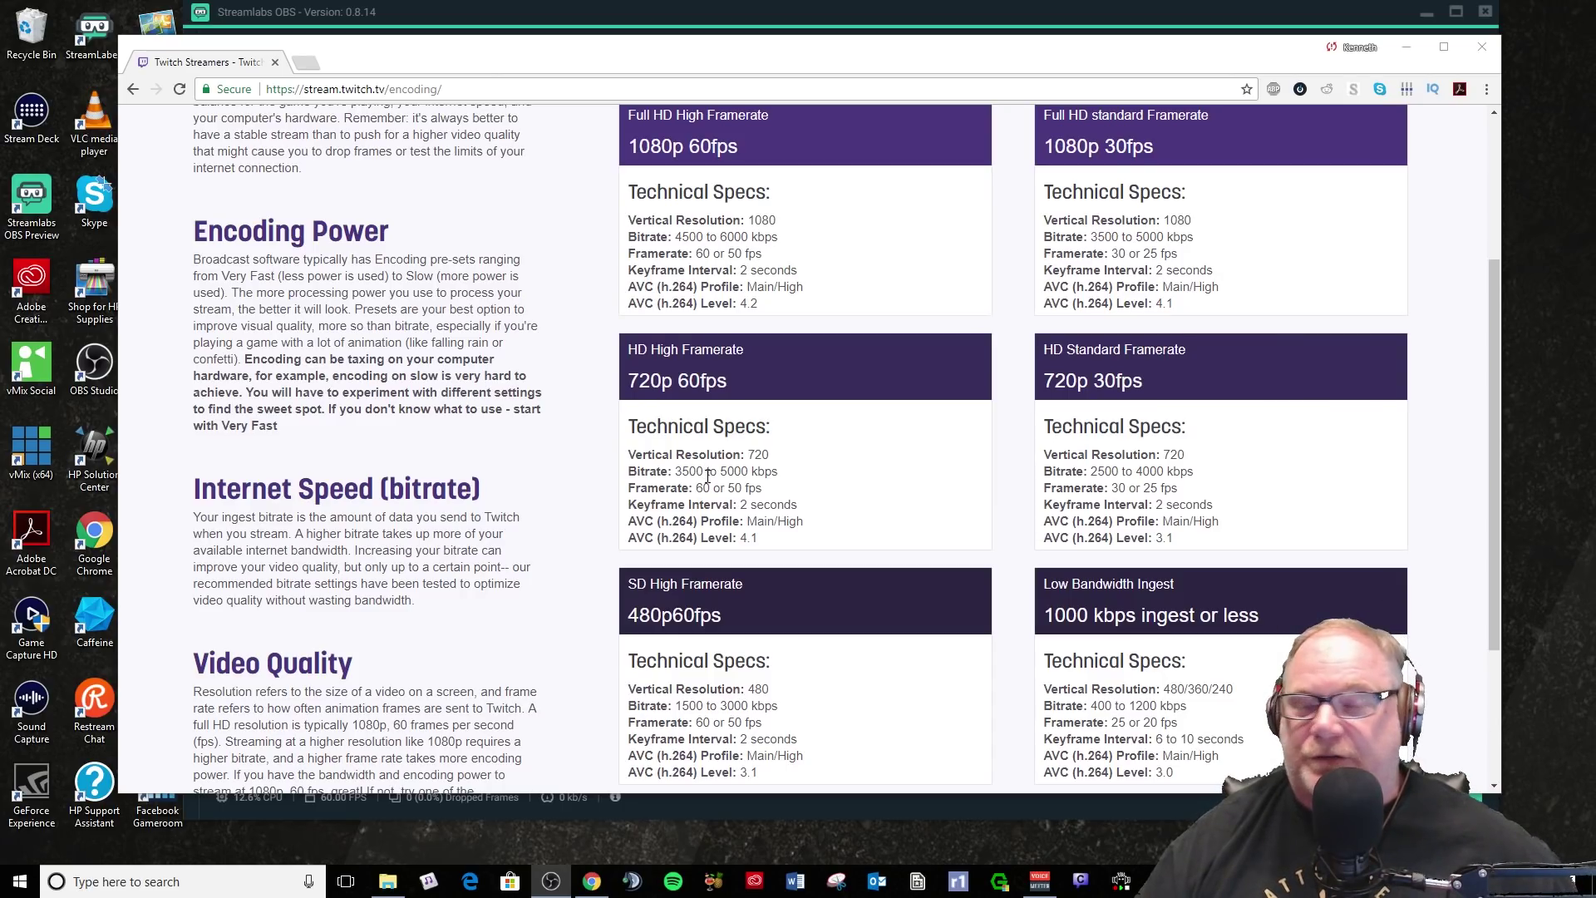
scroll(750, 487, up, 3)
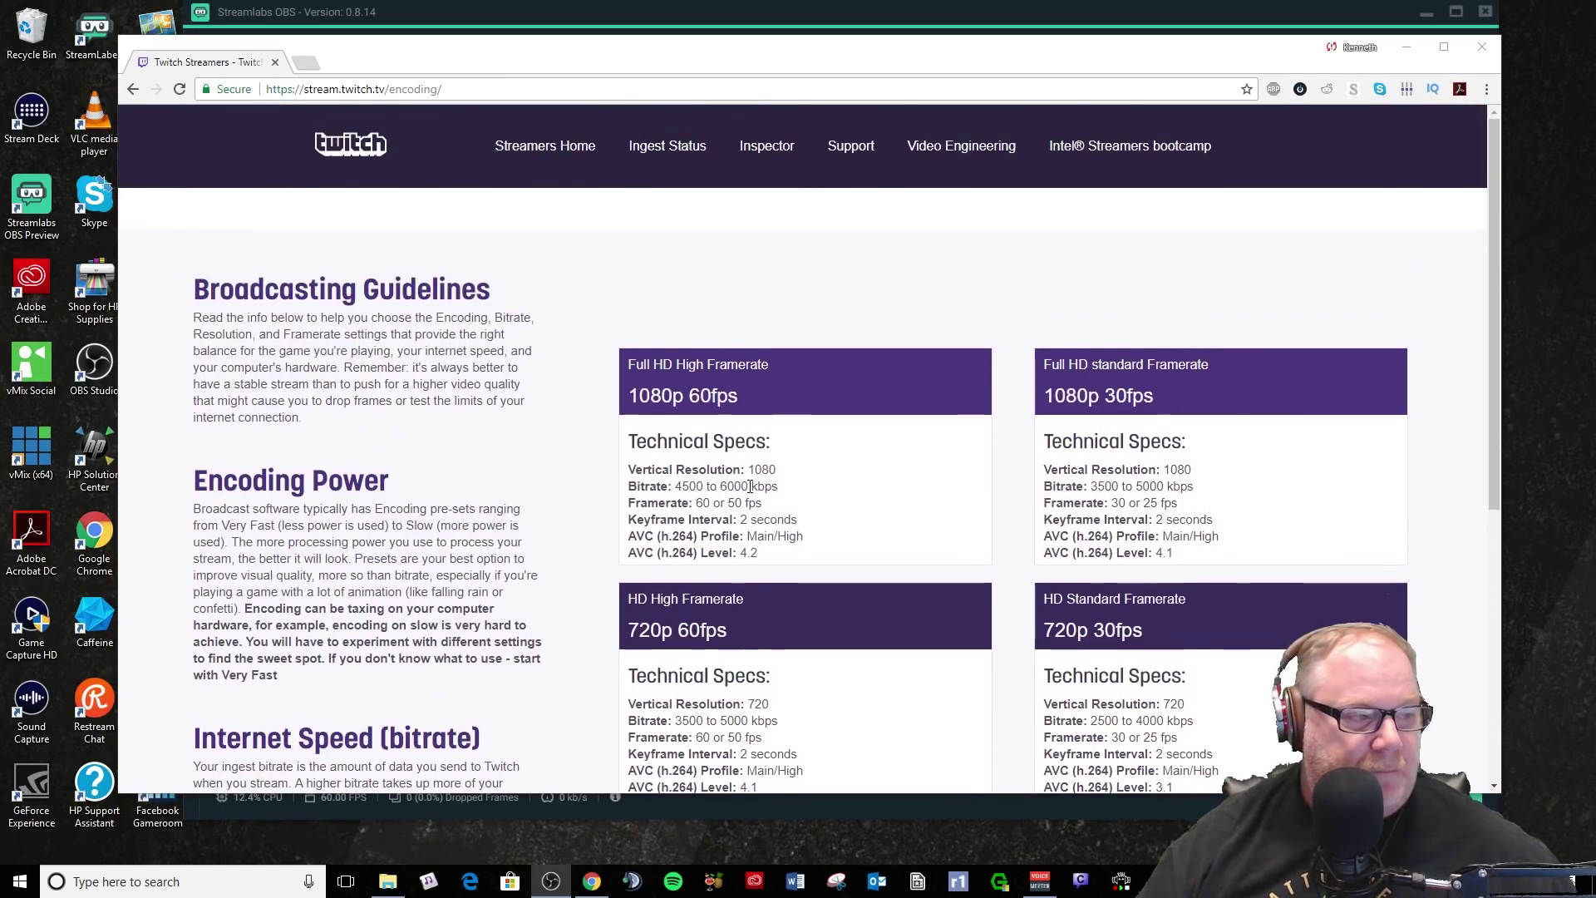
scroll(798, 453, down, 7)
scroll(789, 456, up, 7)
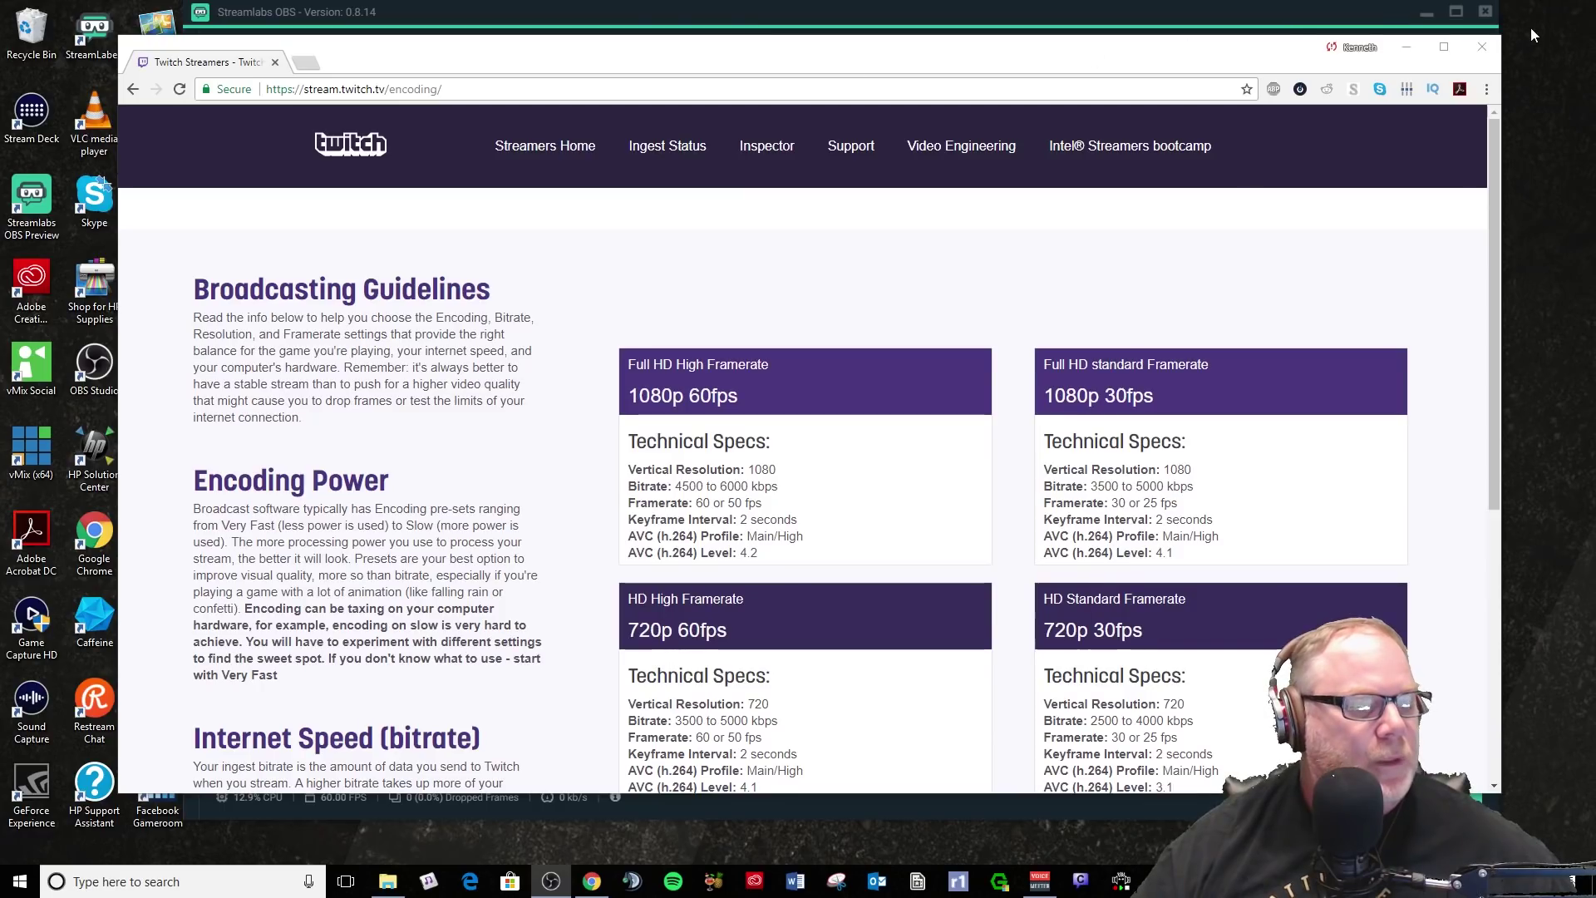
click(1417, 48)
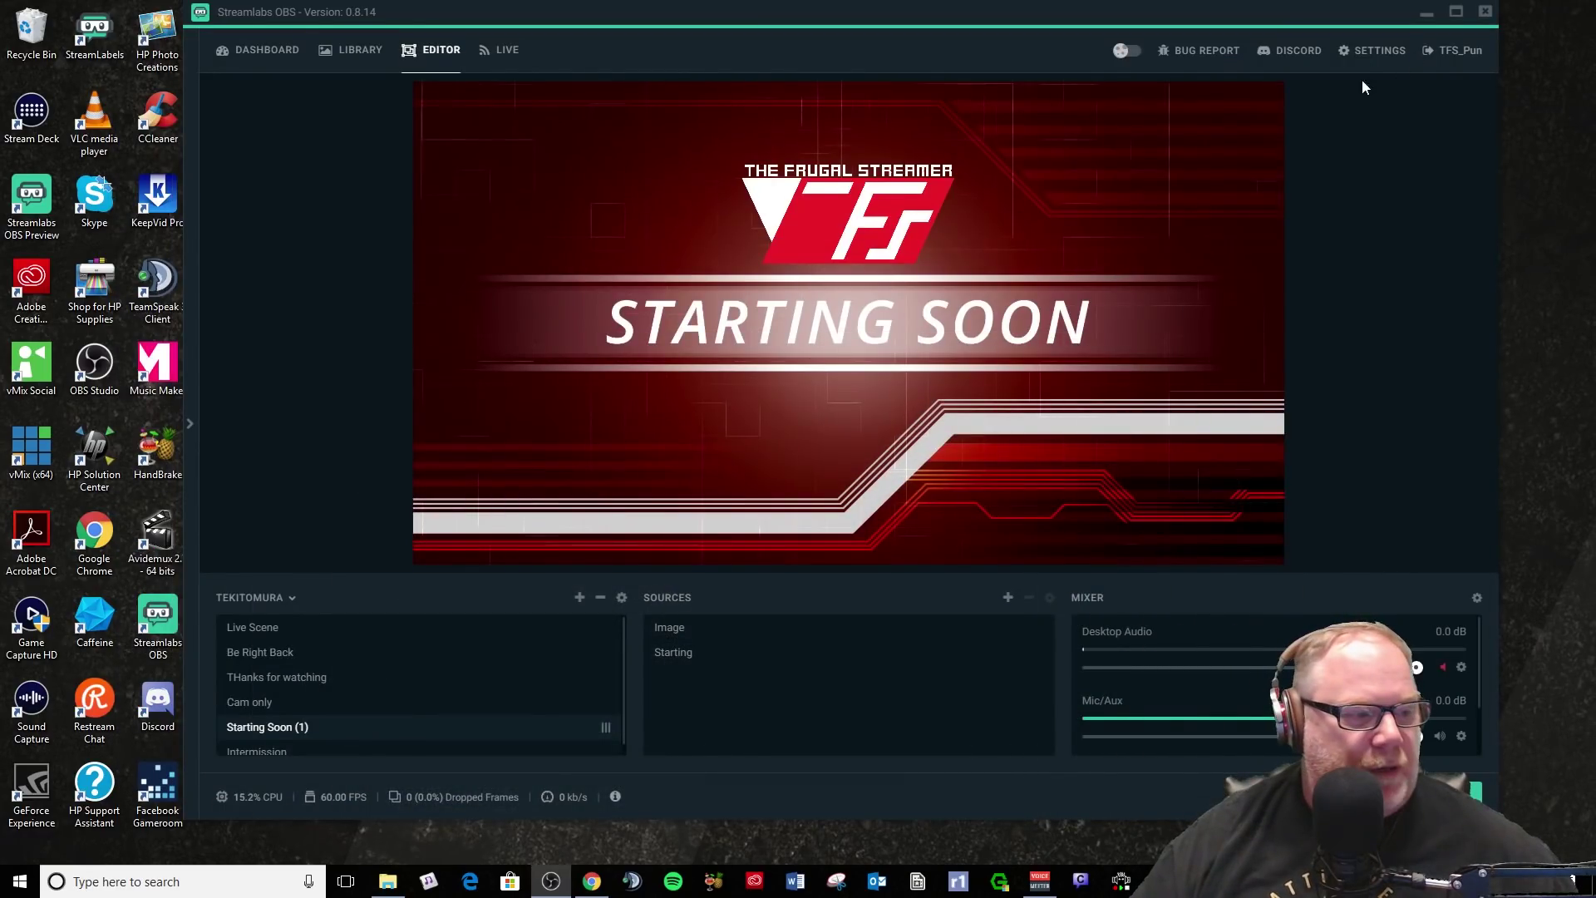
In Settings, look over the Output page, then view the Video page's 1920x1080, 60 FPS resolutions.
click(1371, 53)
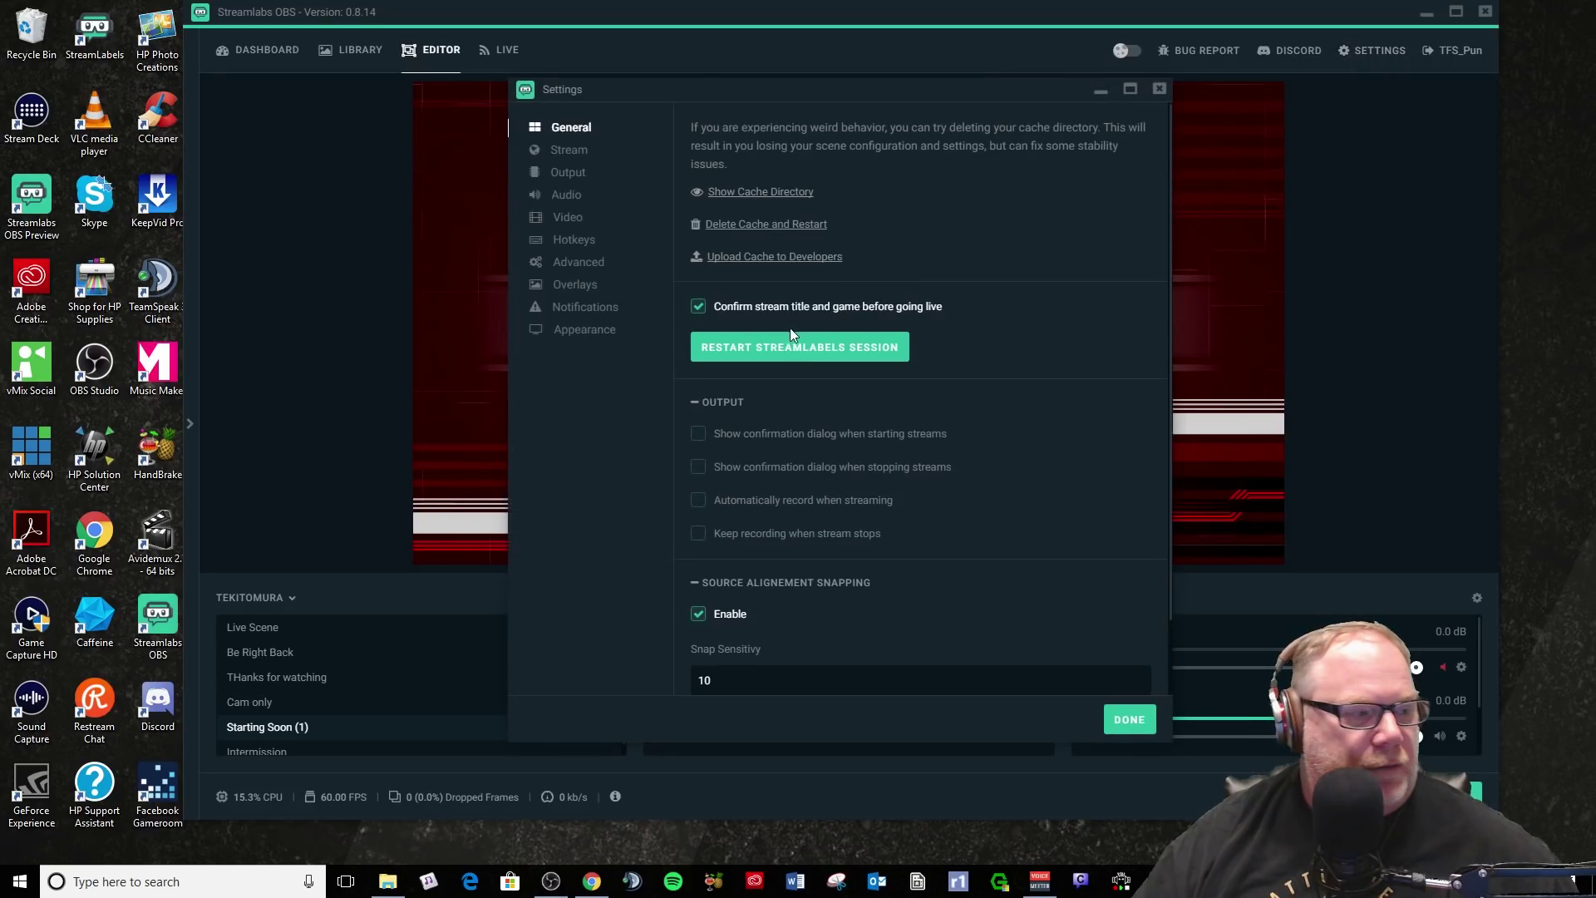
click(568, 175)
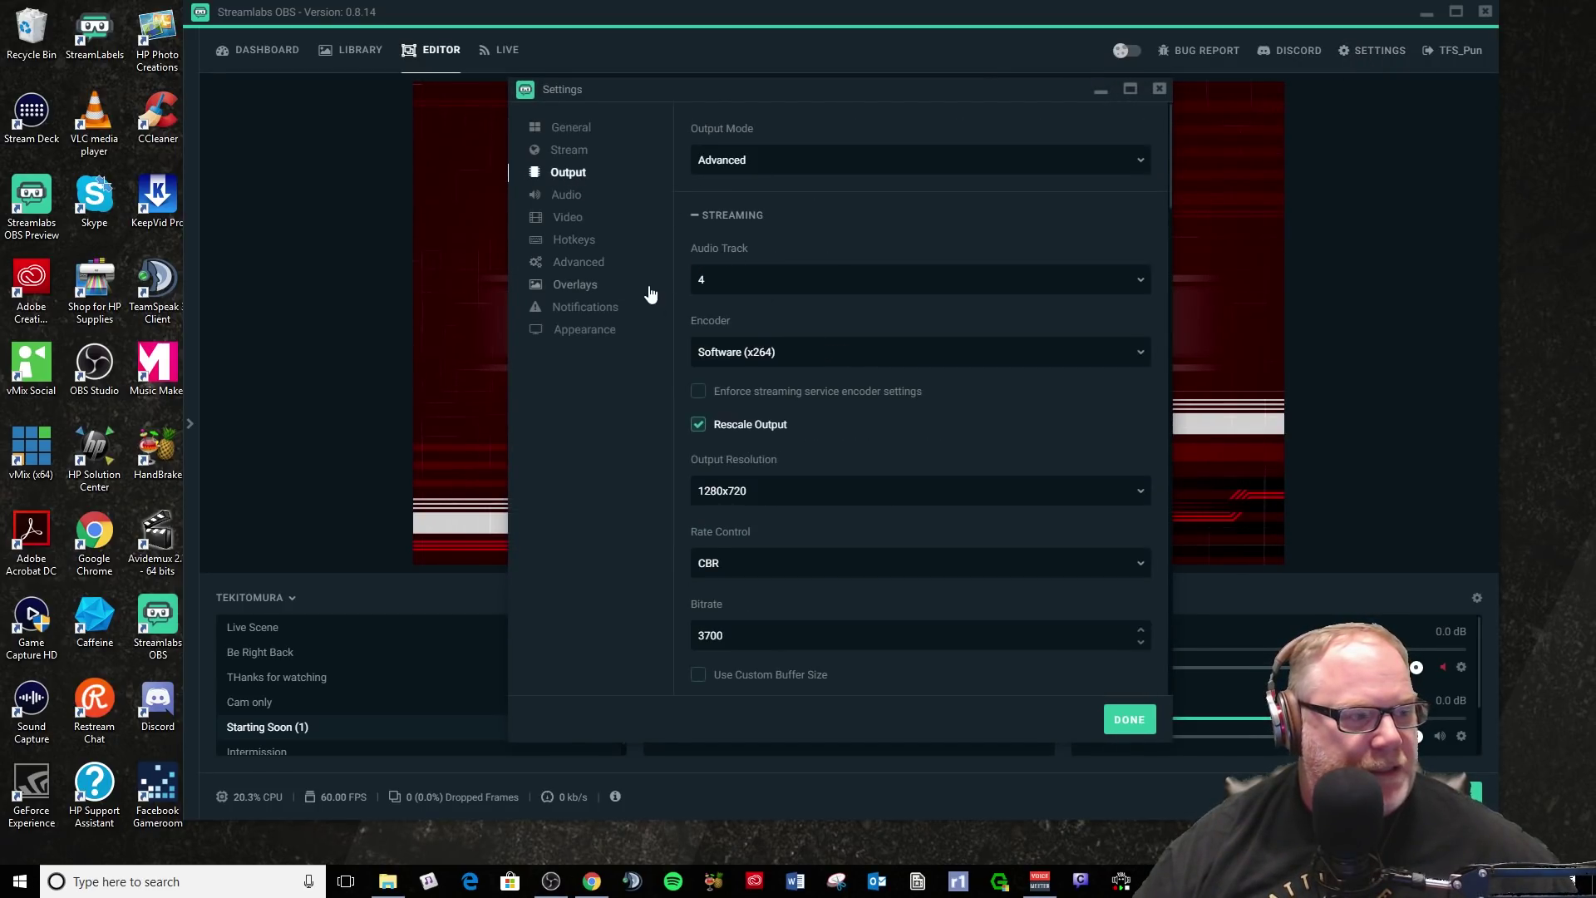
scroll(676, 299, down, 1)
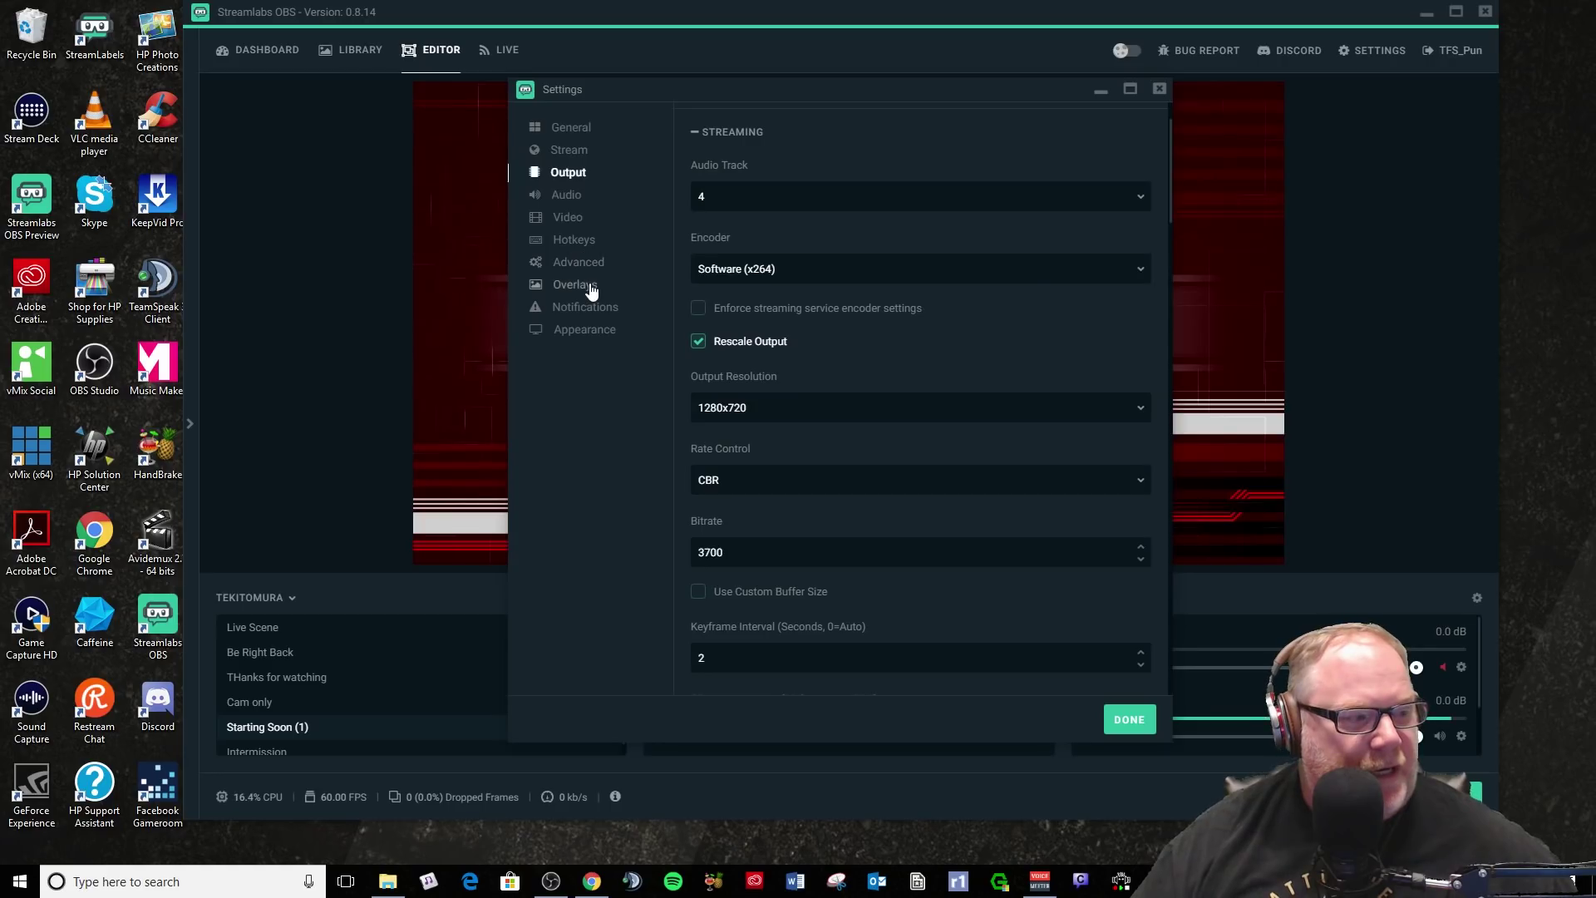
click(571, 223)
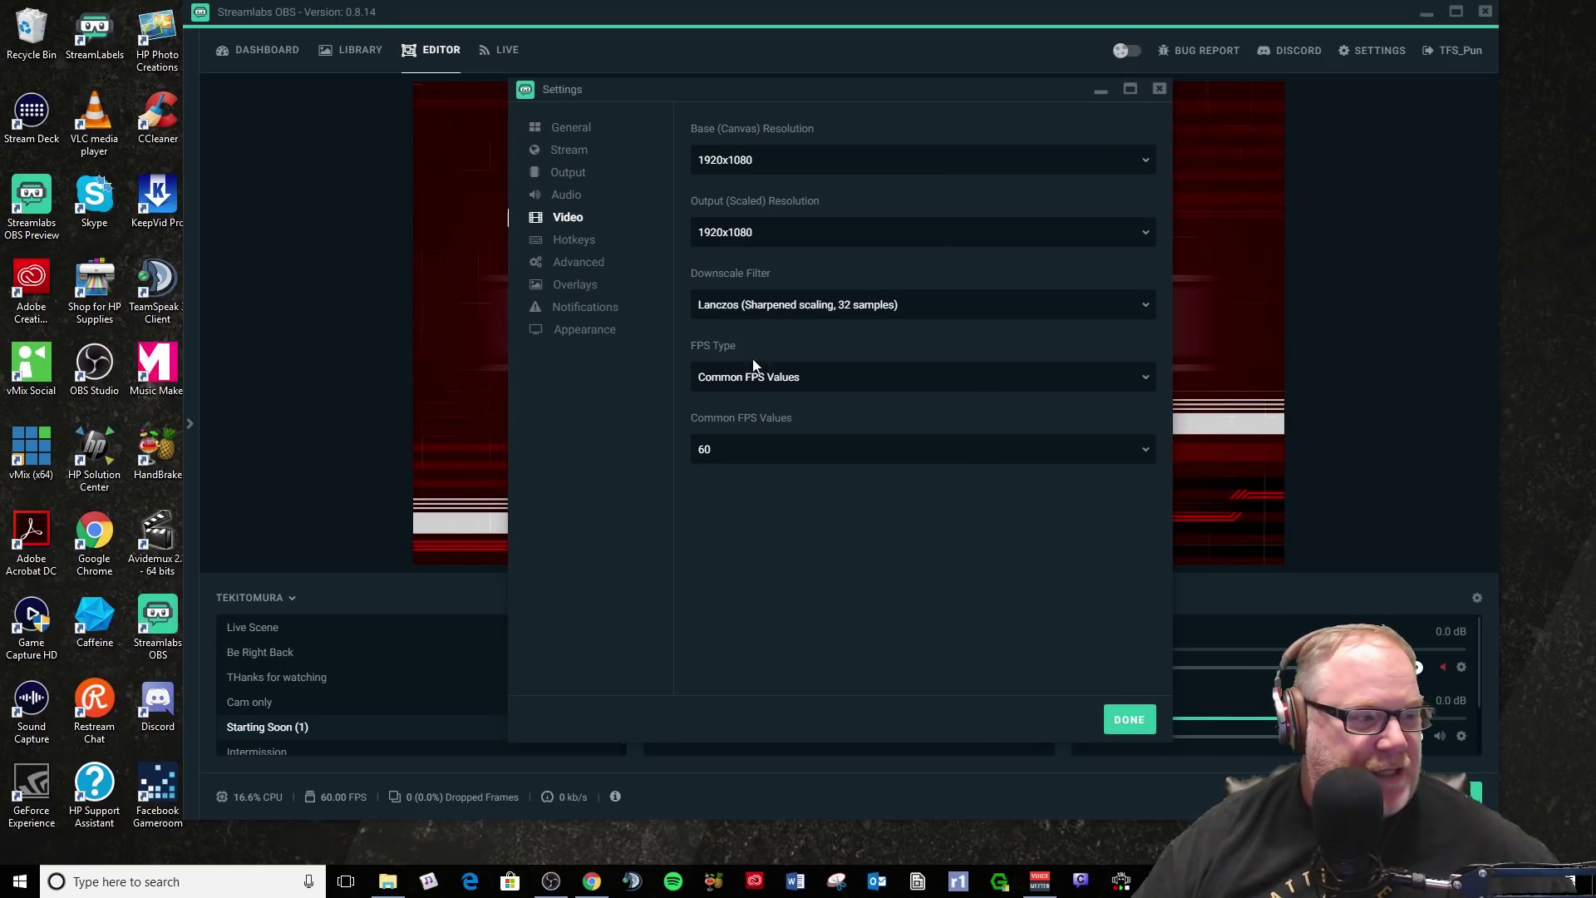
click(739, 450)
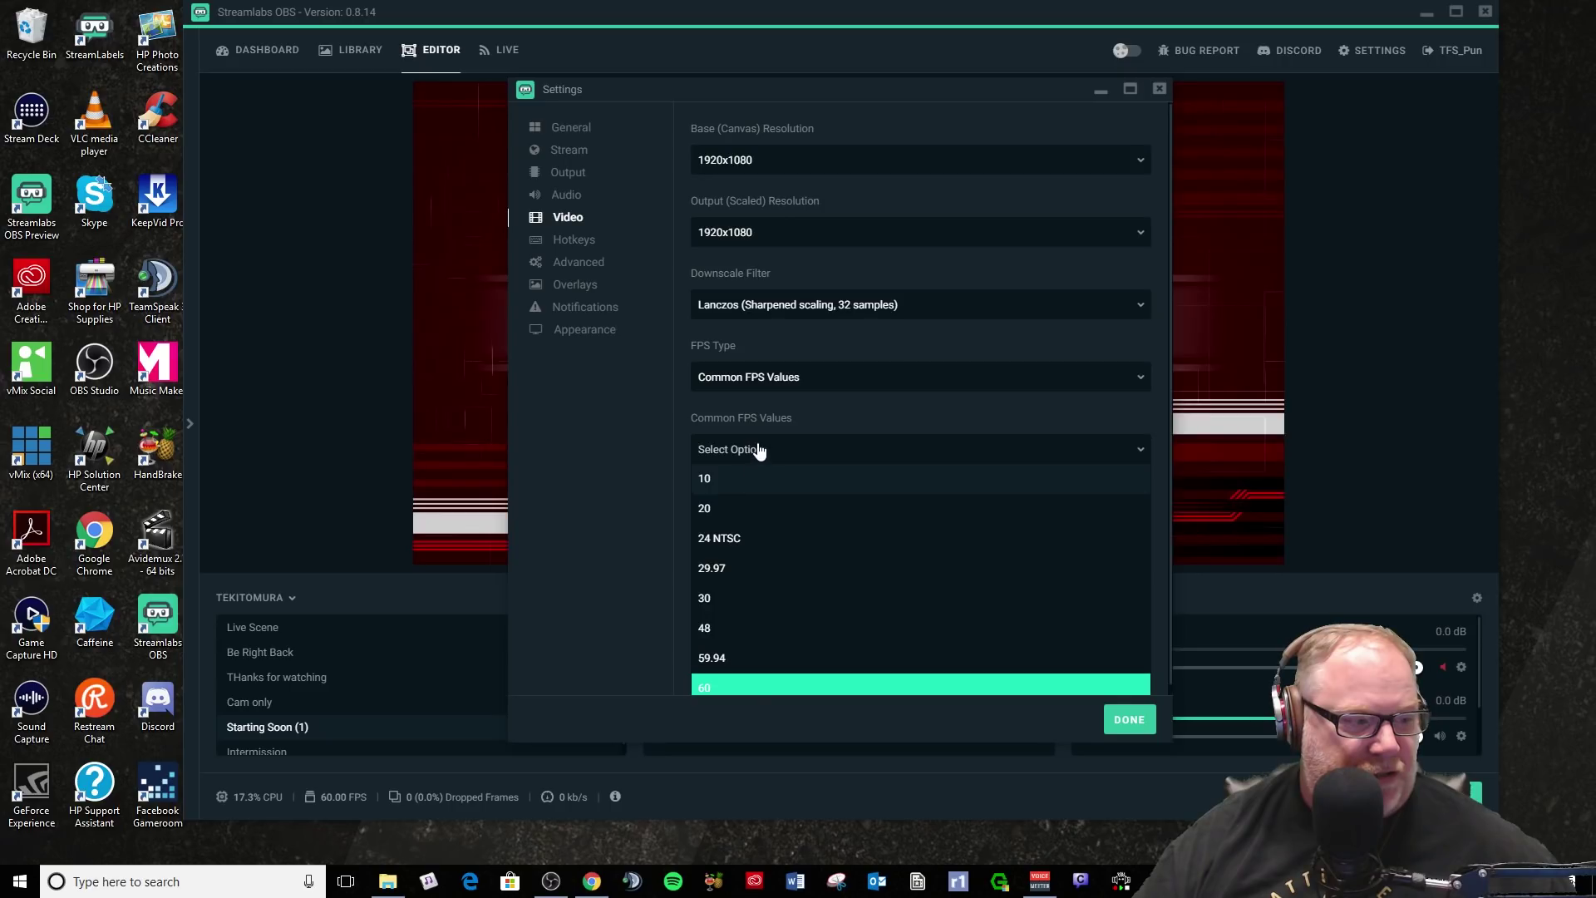
click(995, 404)
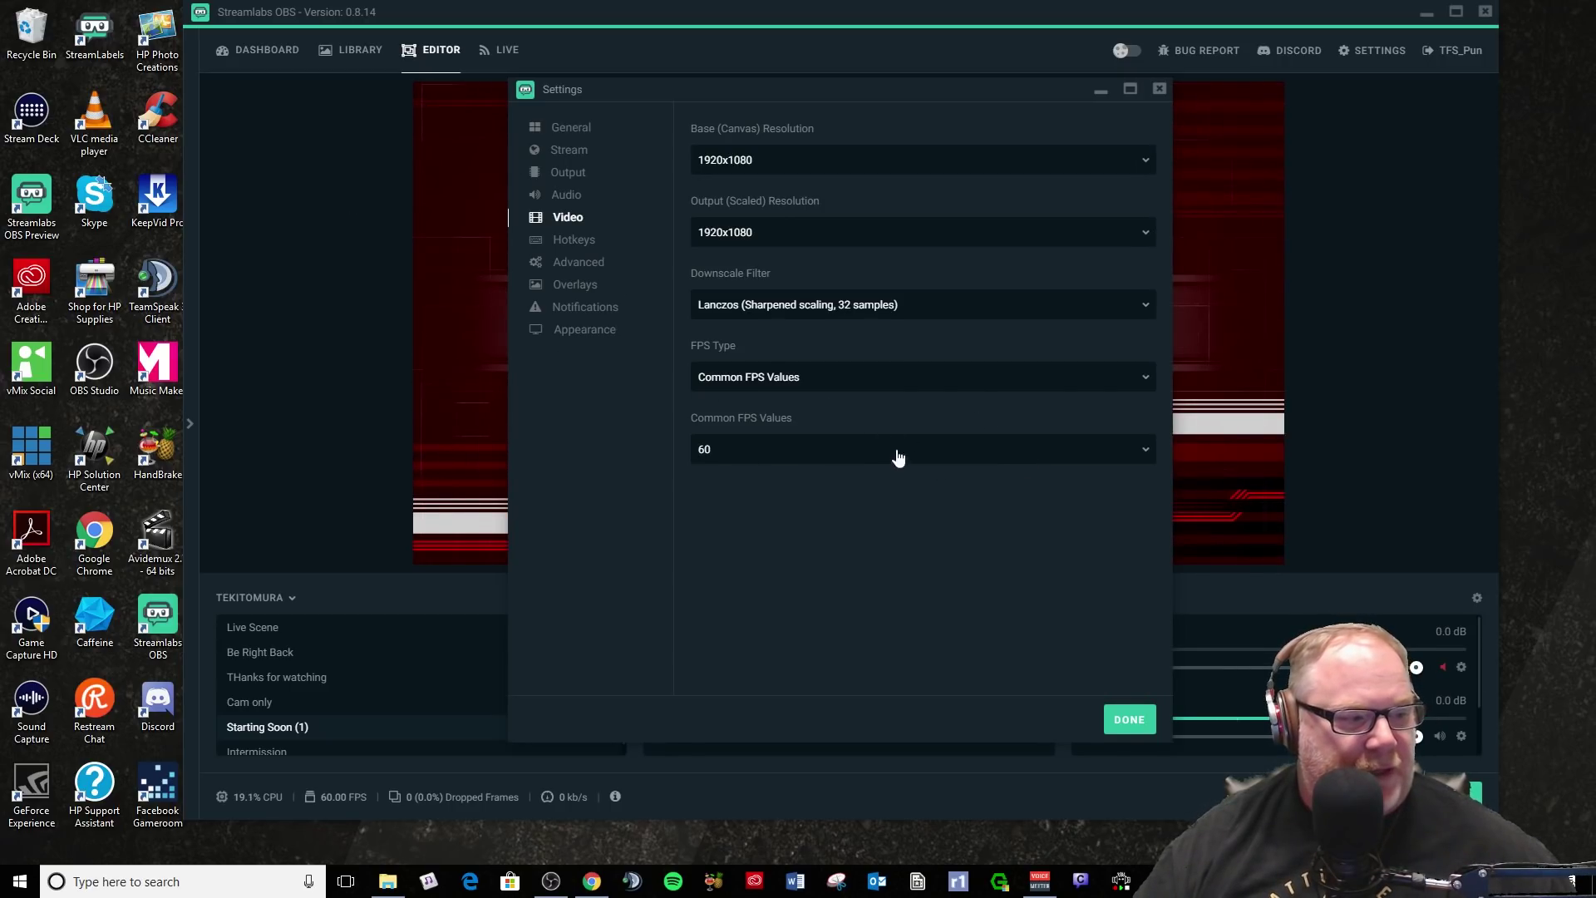
click(1072, 385)
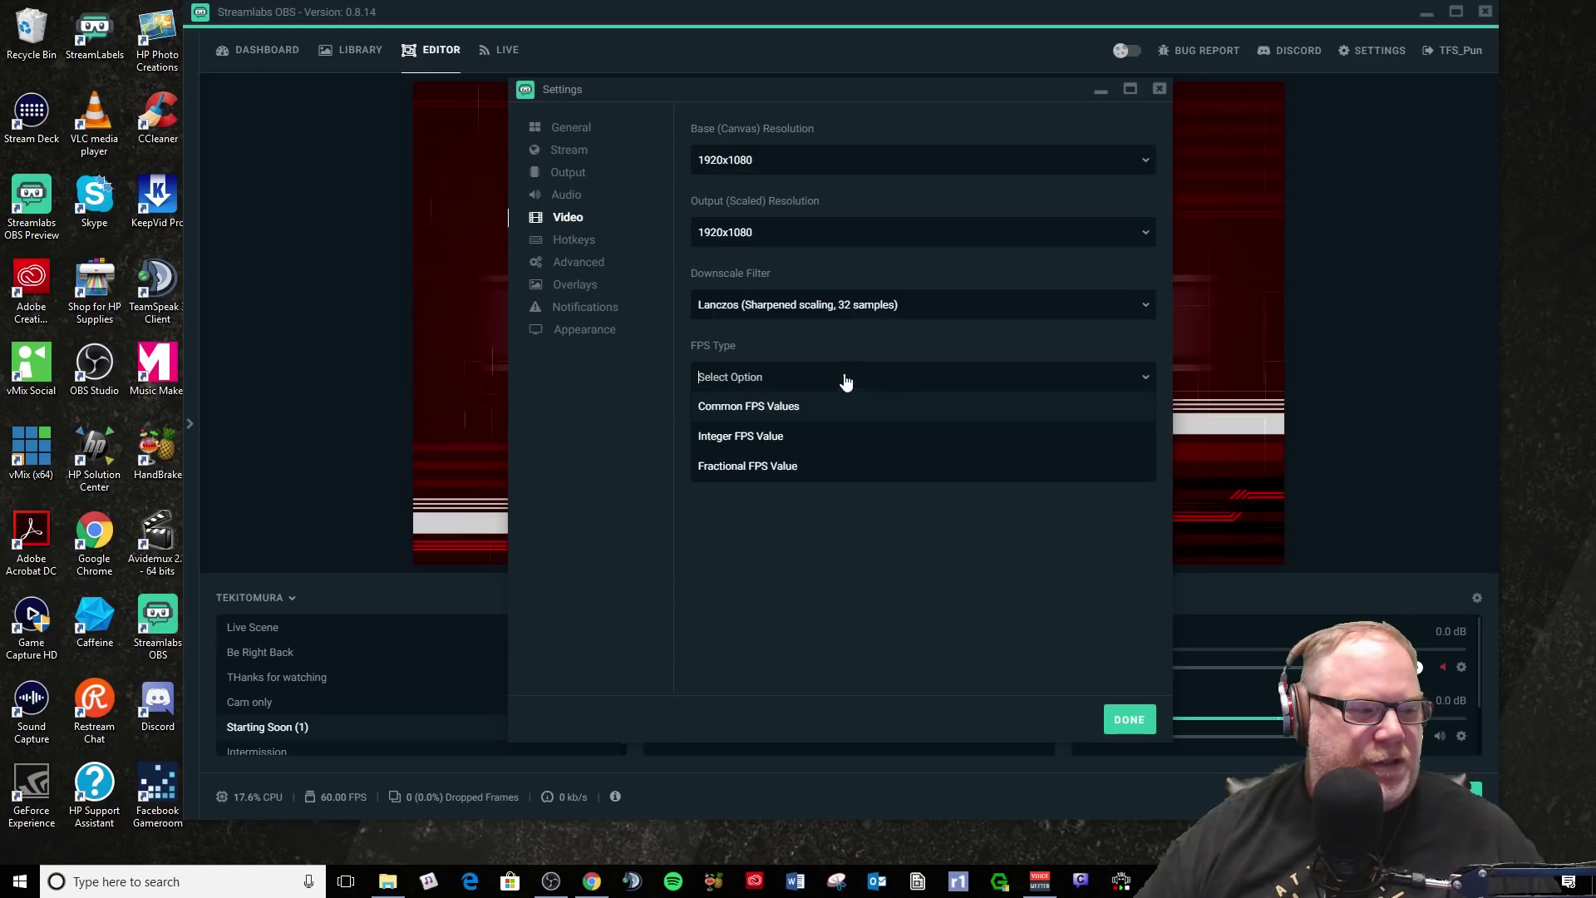
click(839, 404)
click(988, 449)
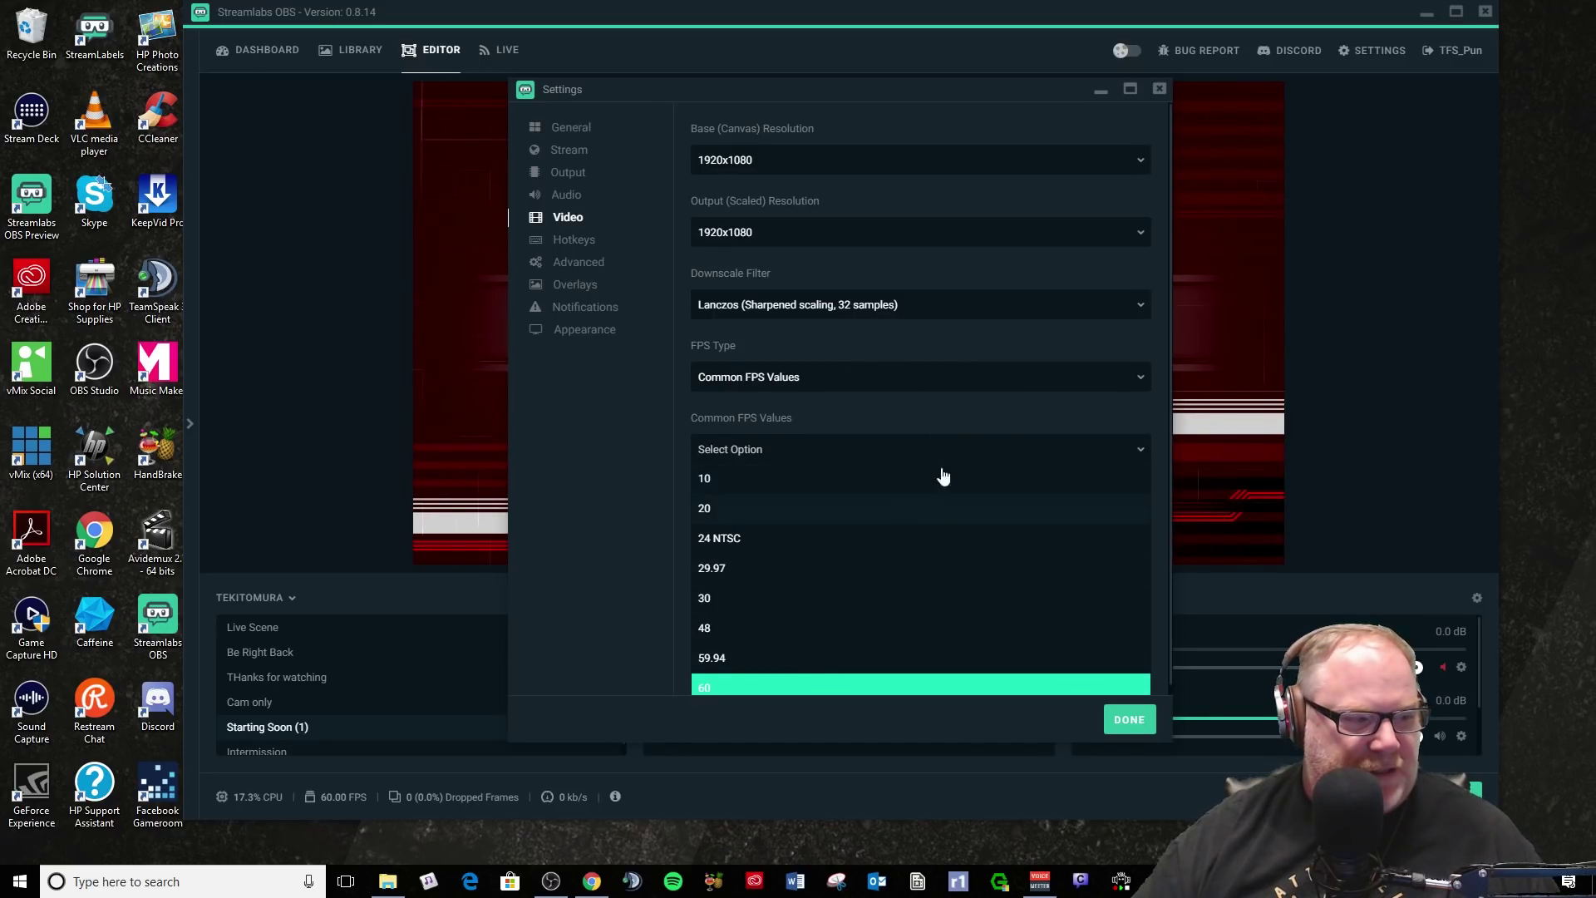
click(974, 387)
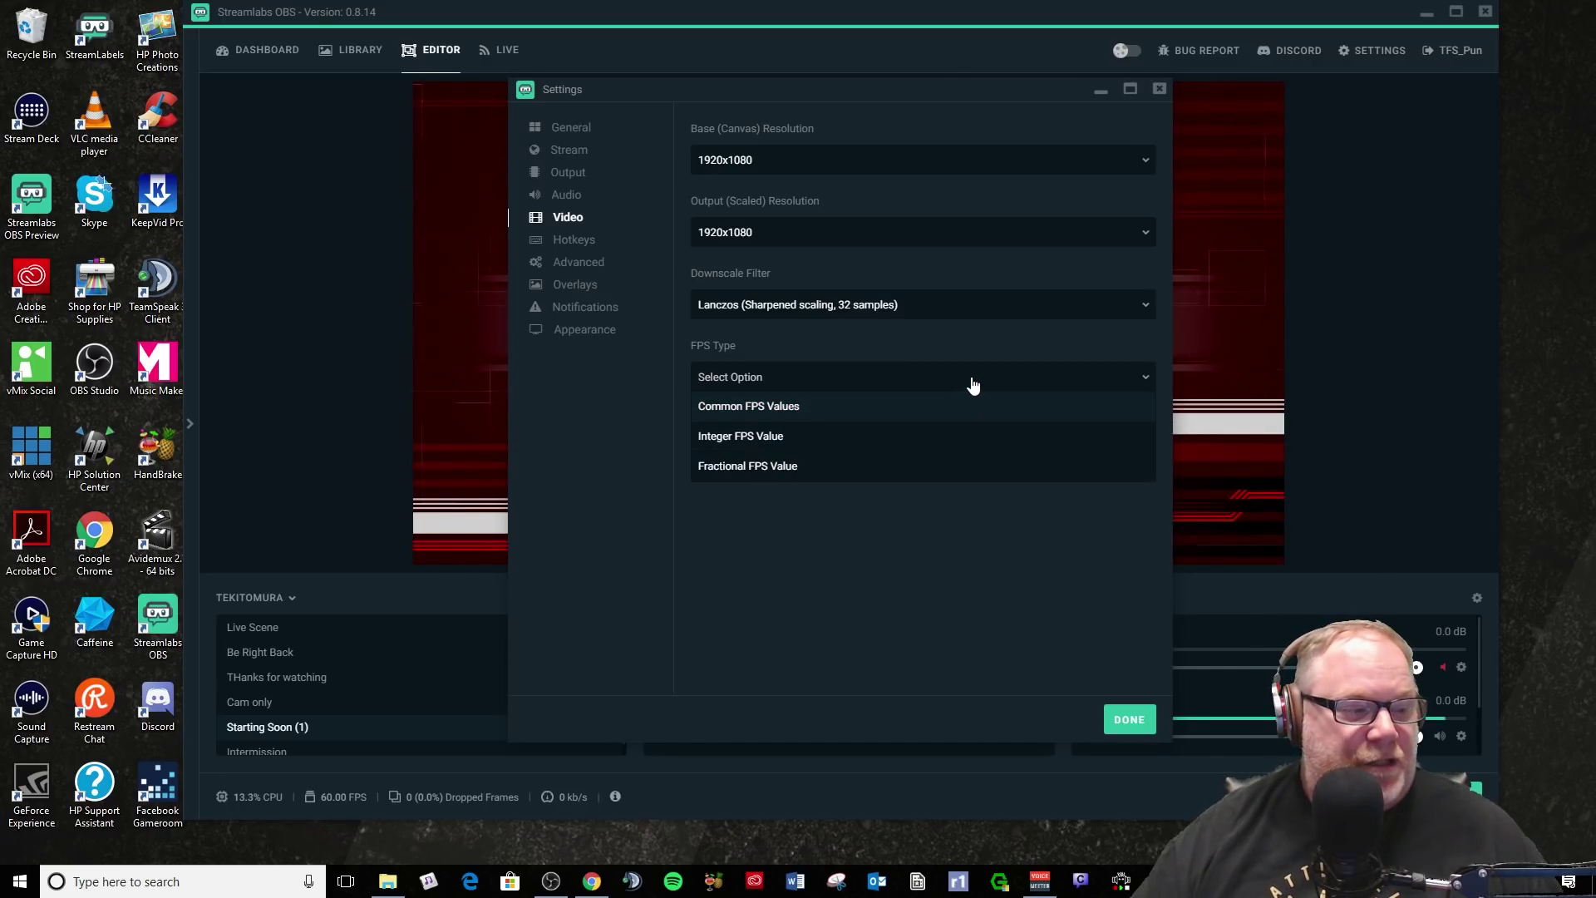
click(1020, 336)
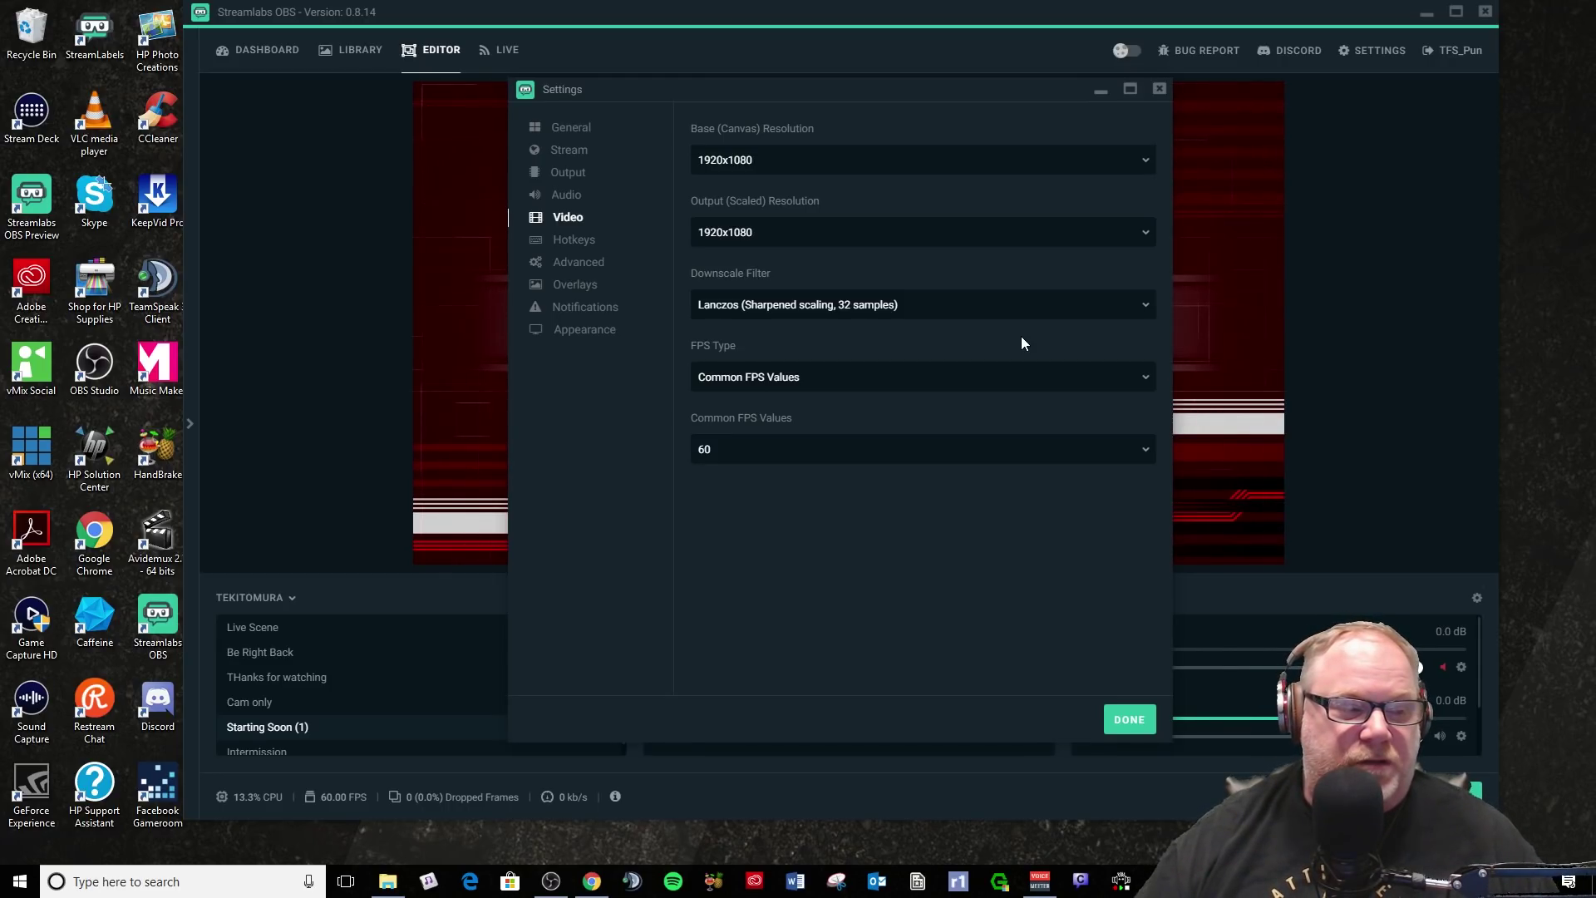
click(1017, 388)
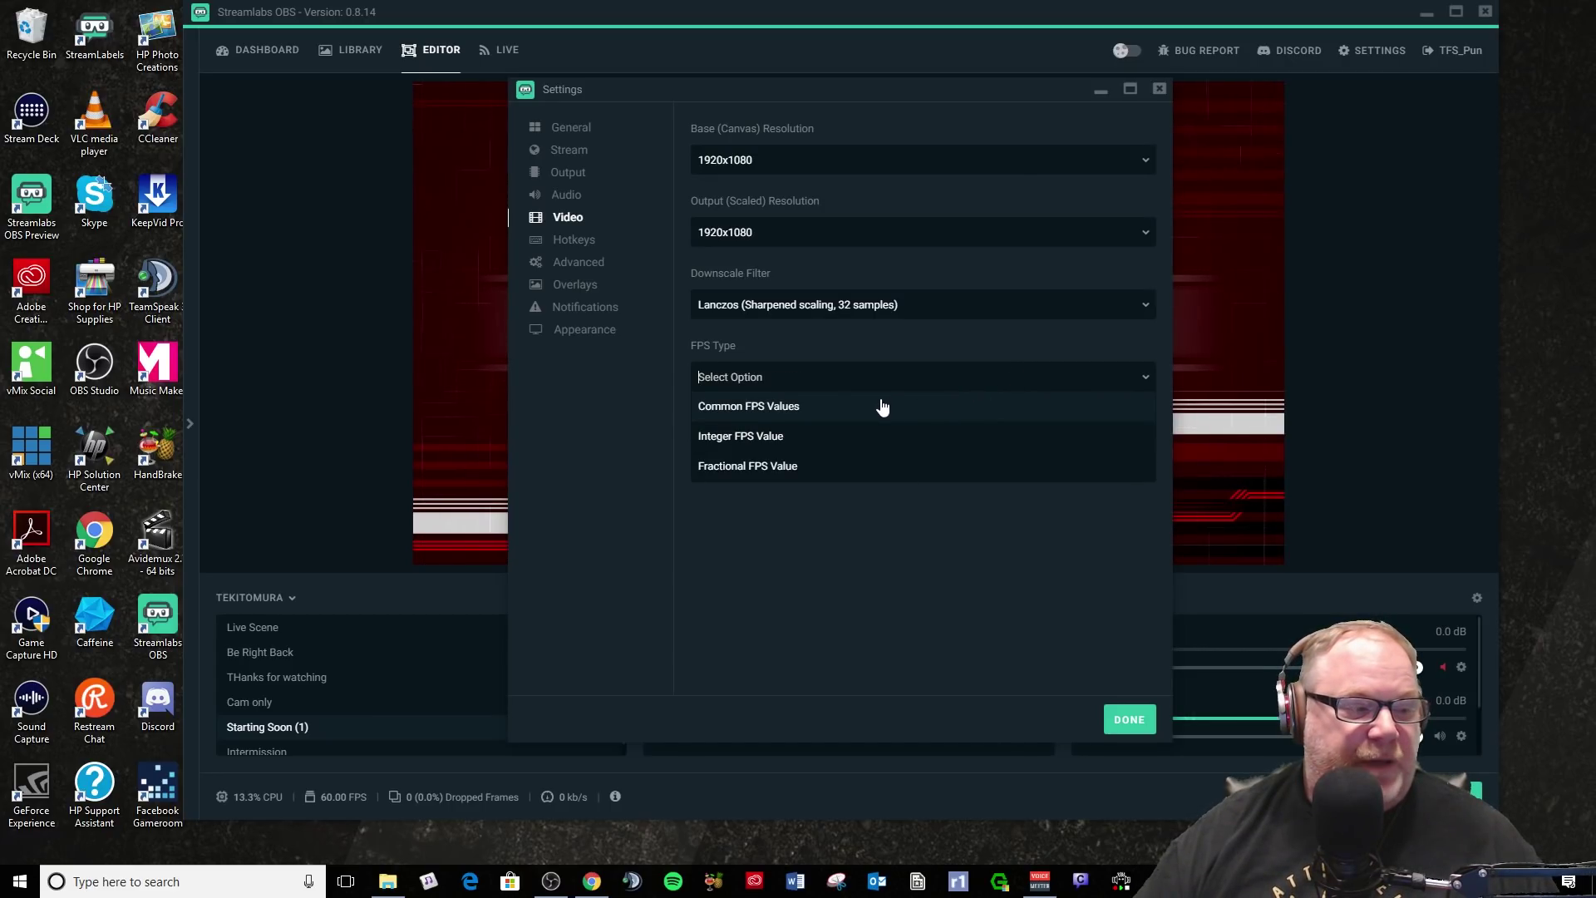
click(923, 393)
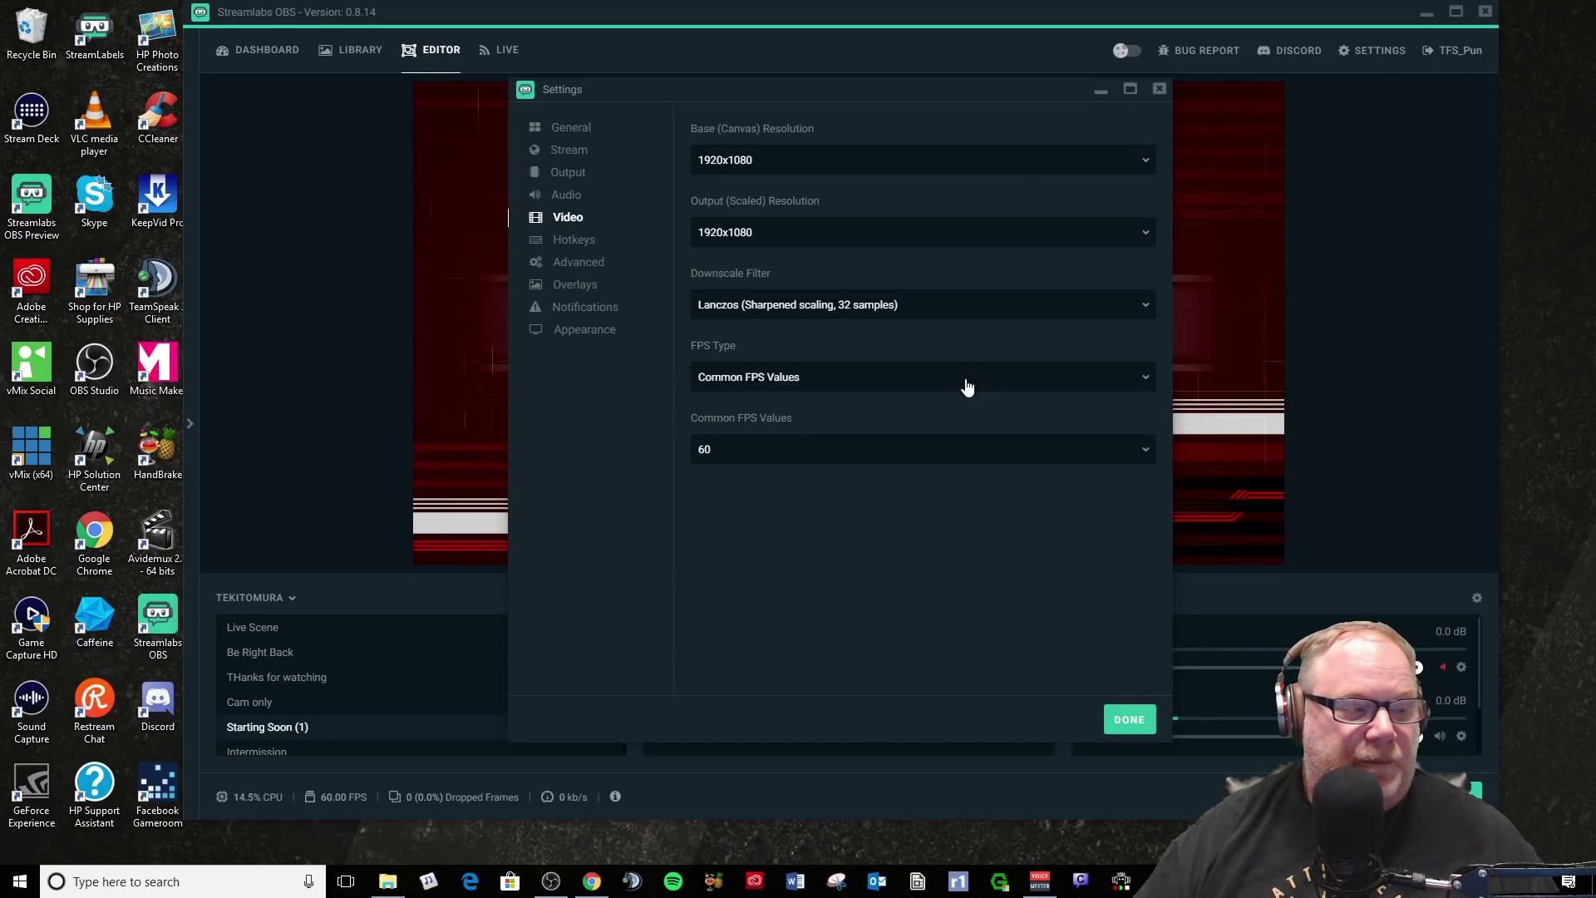
click(967, 386)
click(988, 350)
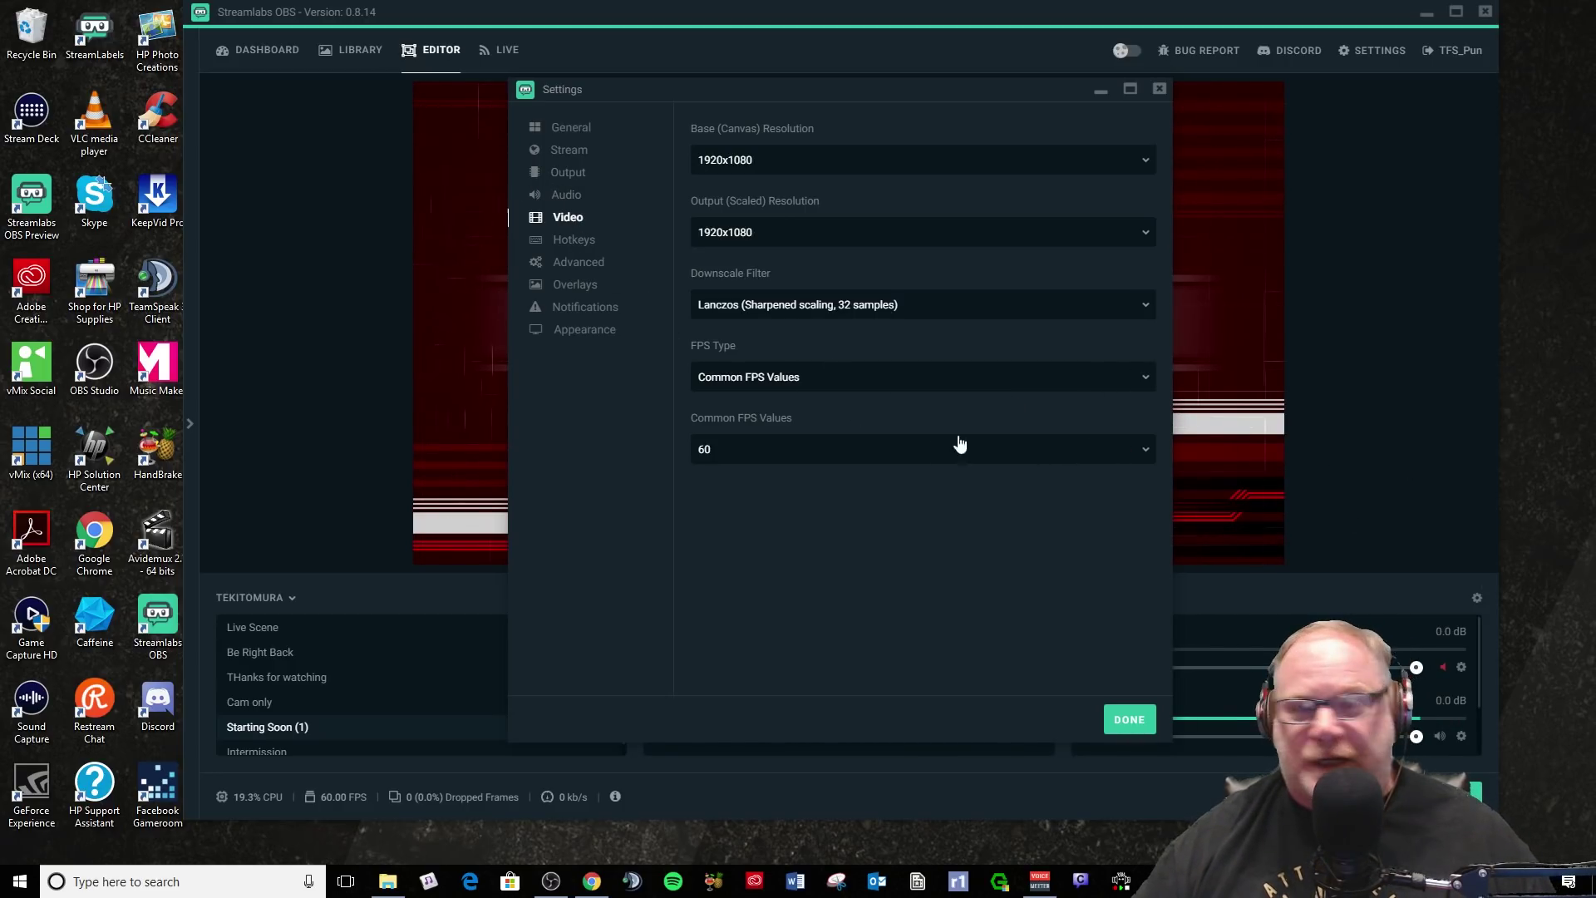
Set the Output page's Output Mode to Advanced and review the Streaming section.
click(568, 173)
click(790, 161)
click(759, 220)
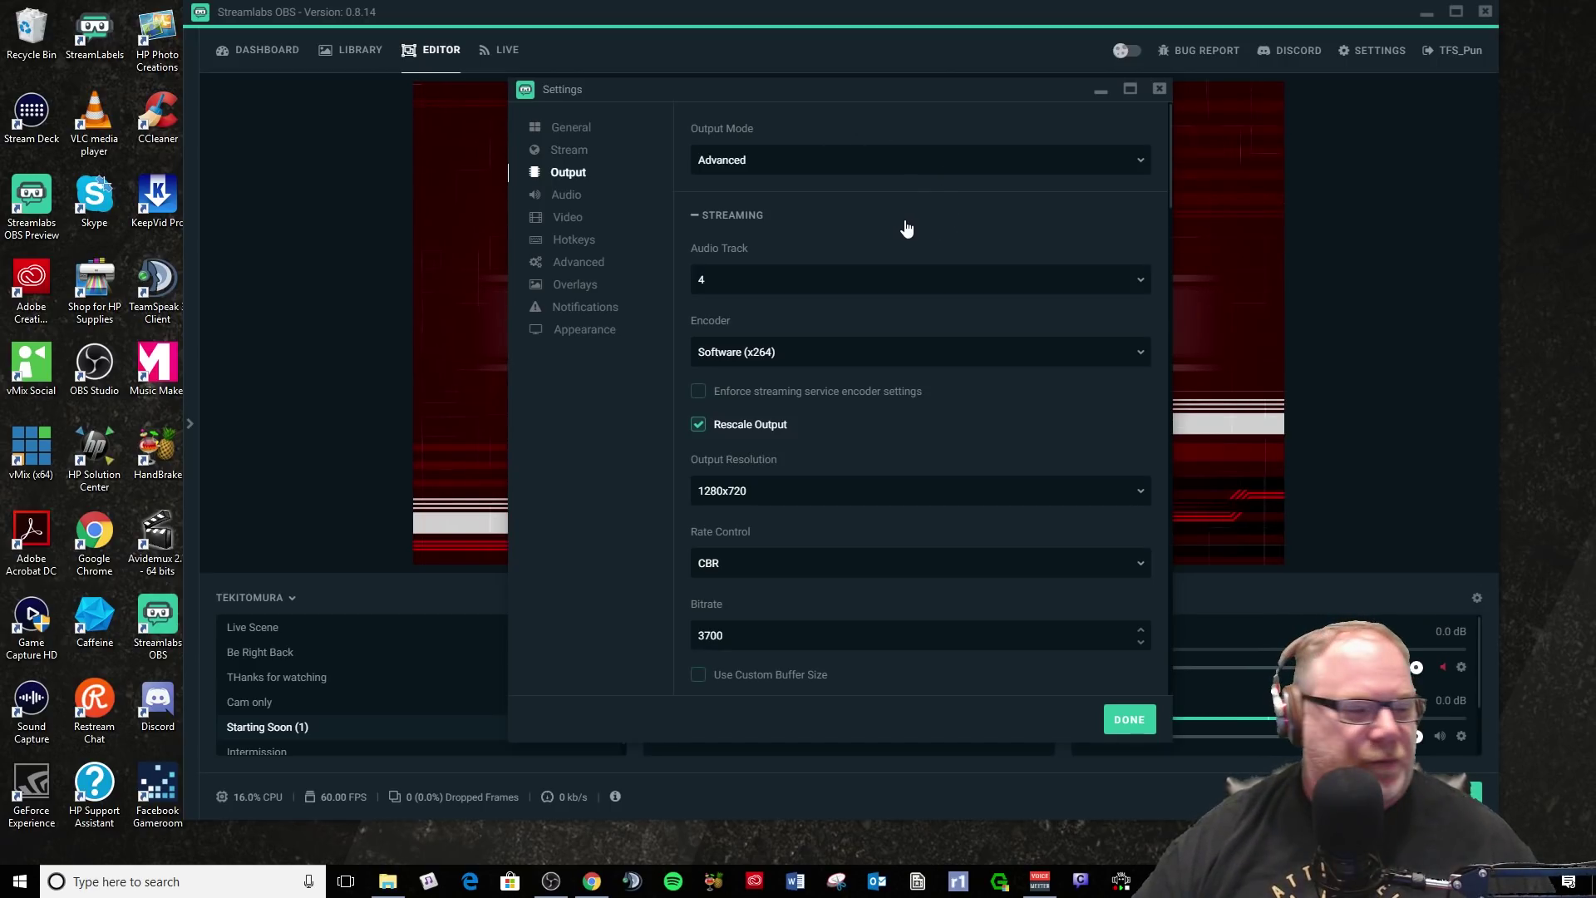
scroll(907, 224, down, 1)
scroll(895, 217, down, 1)
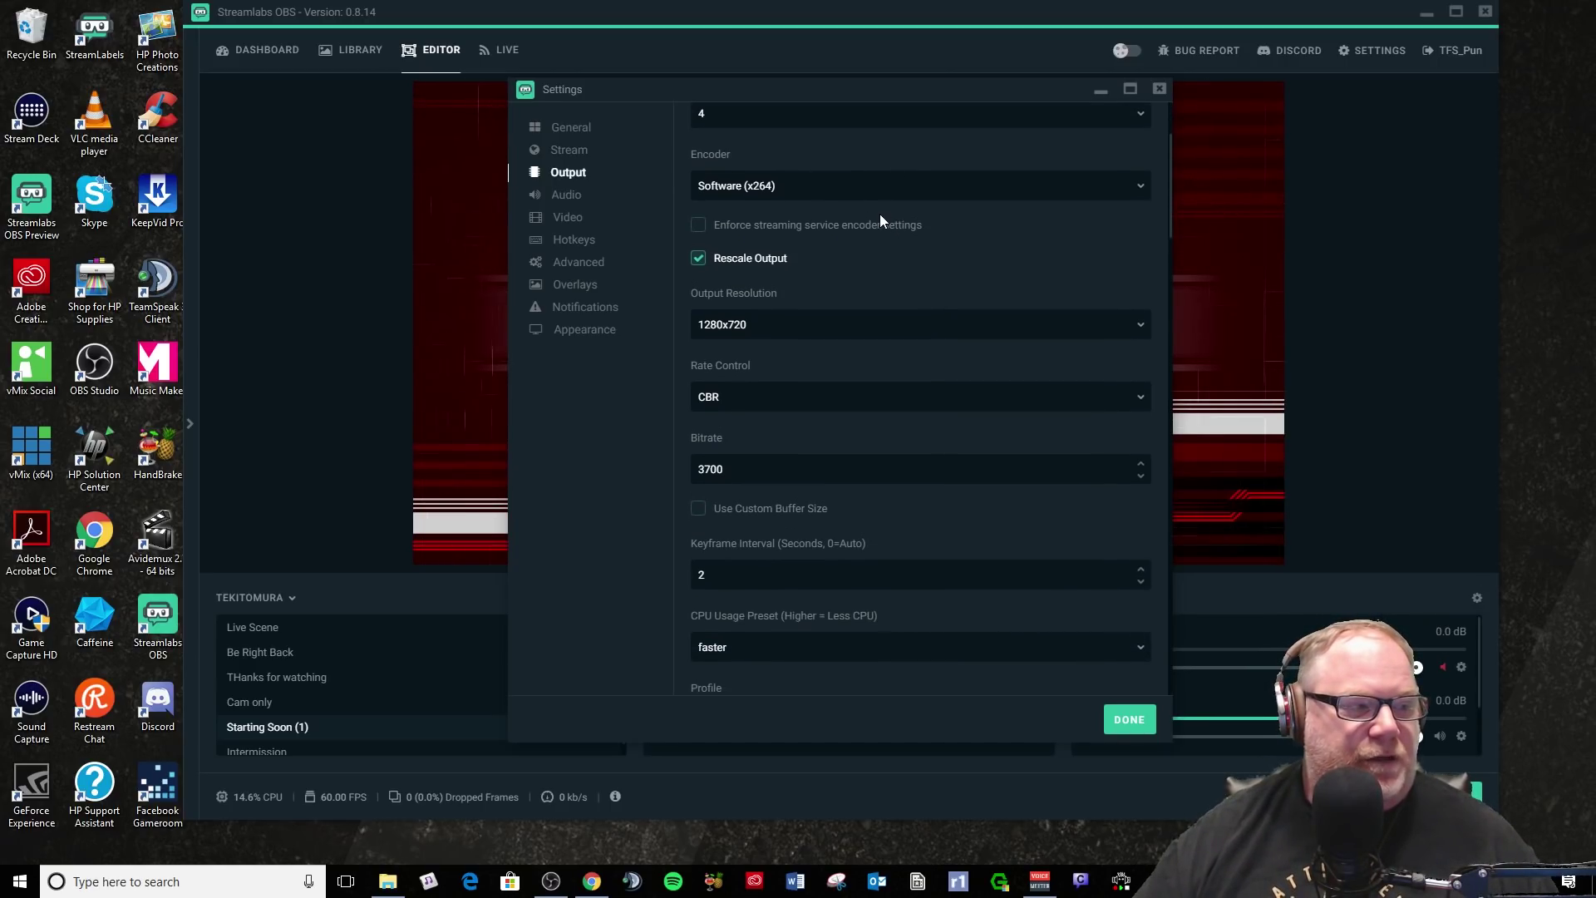
scroll(836, 246, up, 1)
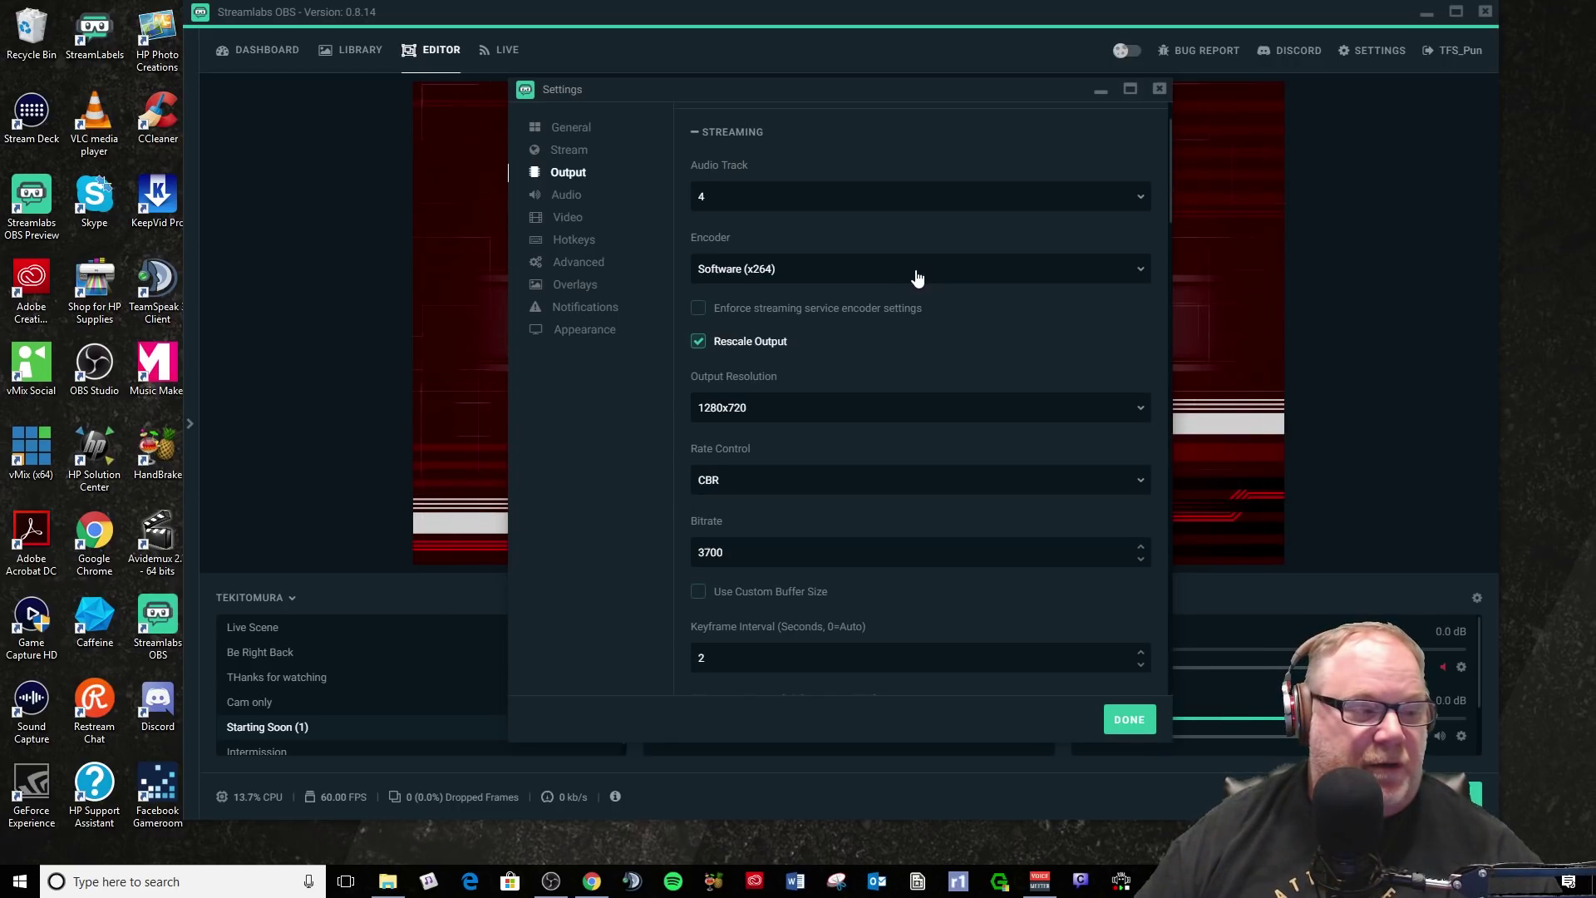
Keep Software (x264) as encoder and check CBR 3700, faster preset and high profile.
click(828, 276)
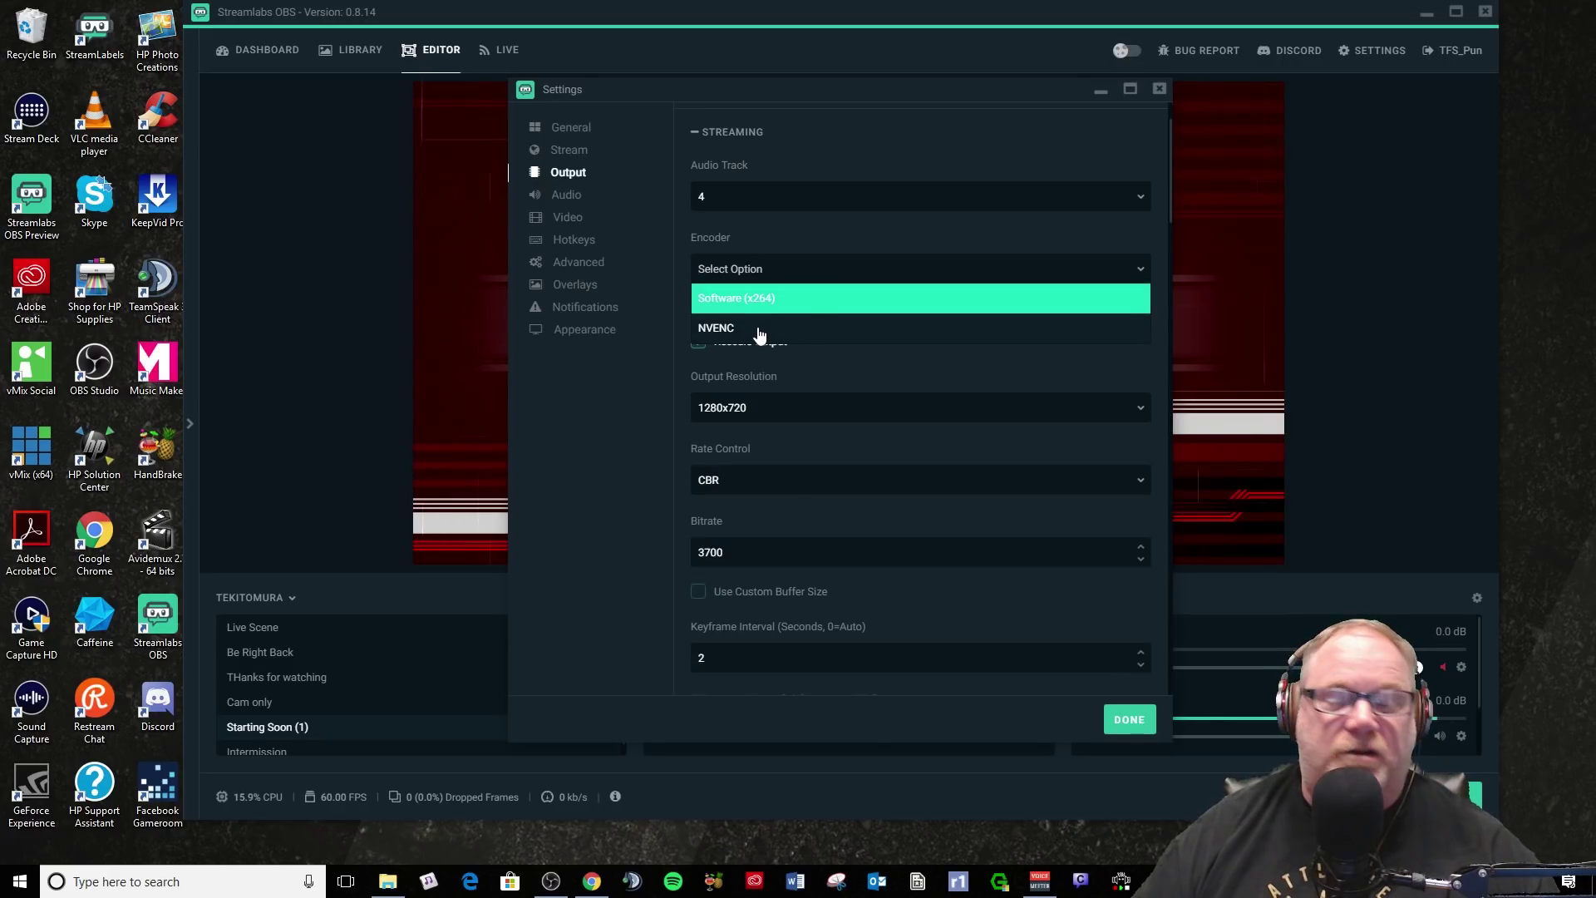
click(864, 241)
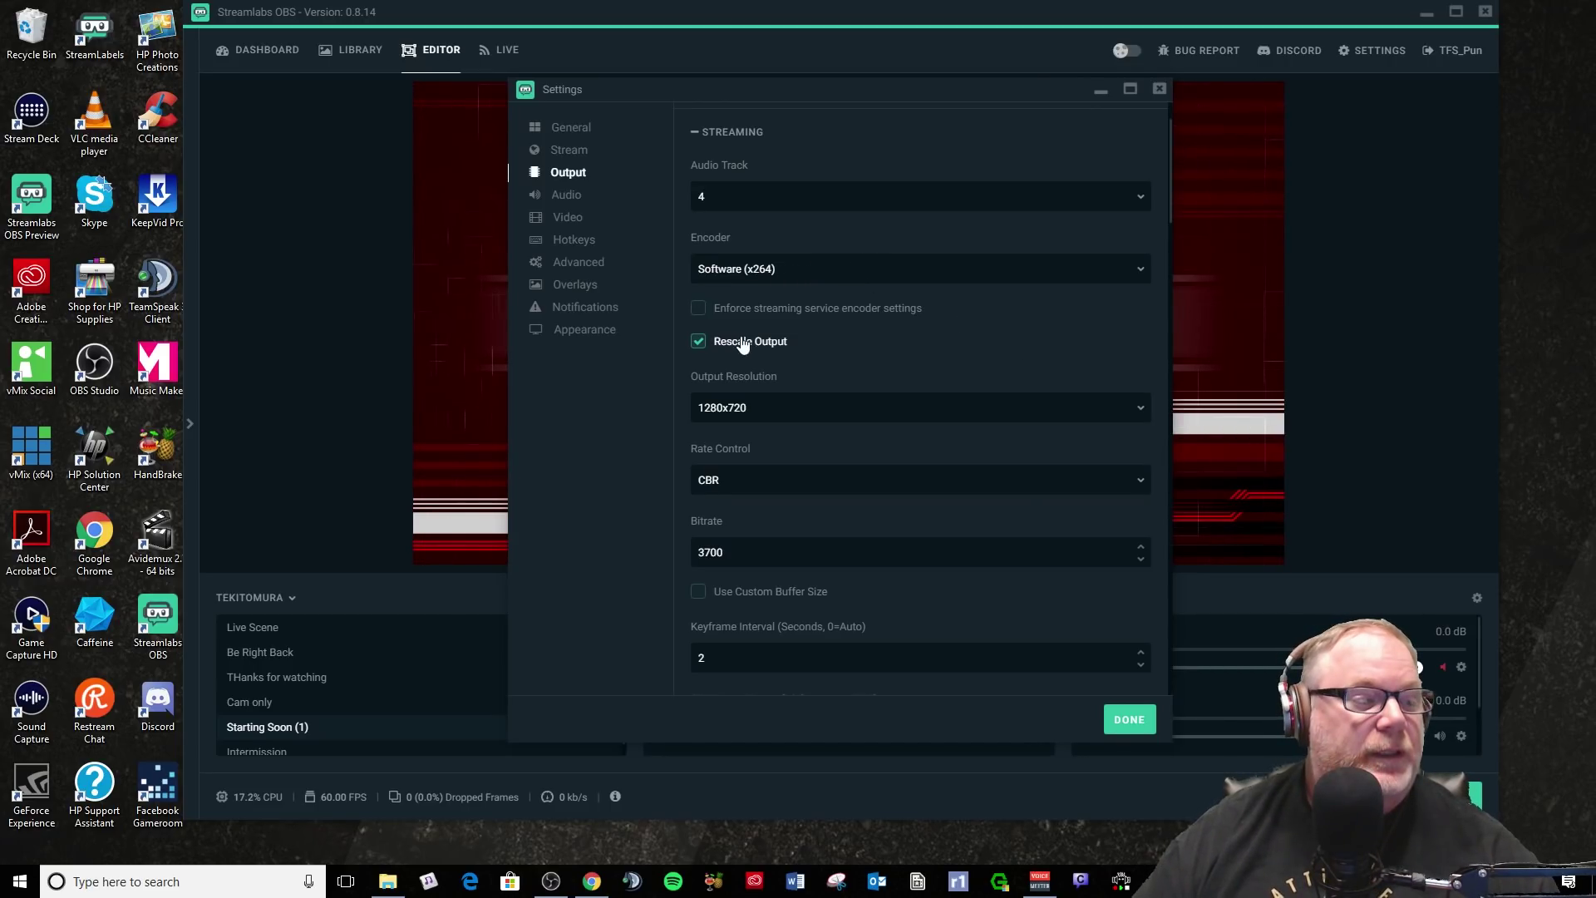
scroll(930, 355, down, 1)
scroll(930, 355, down, 1)
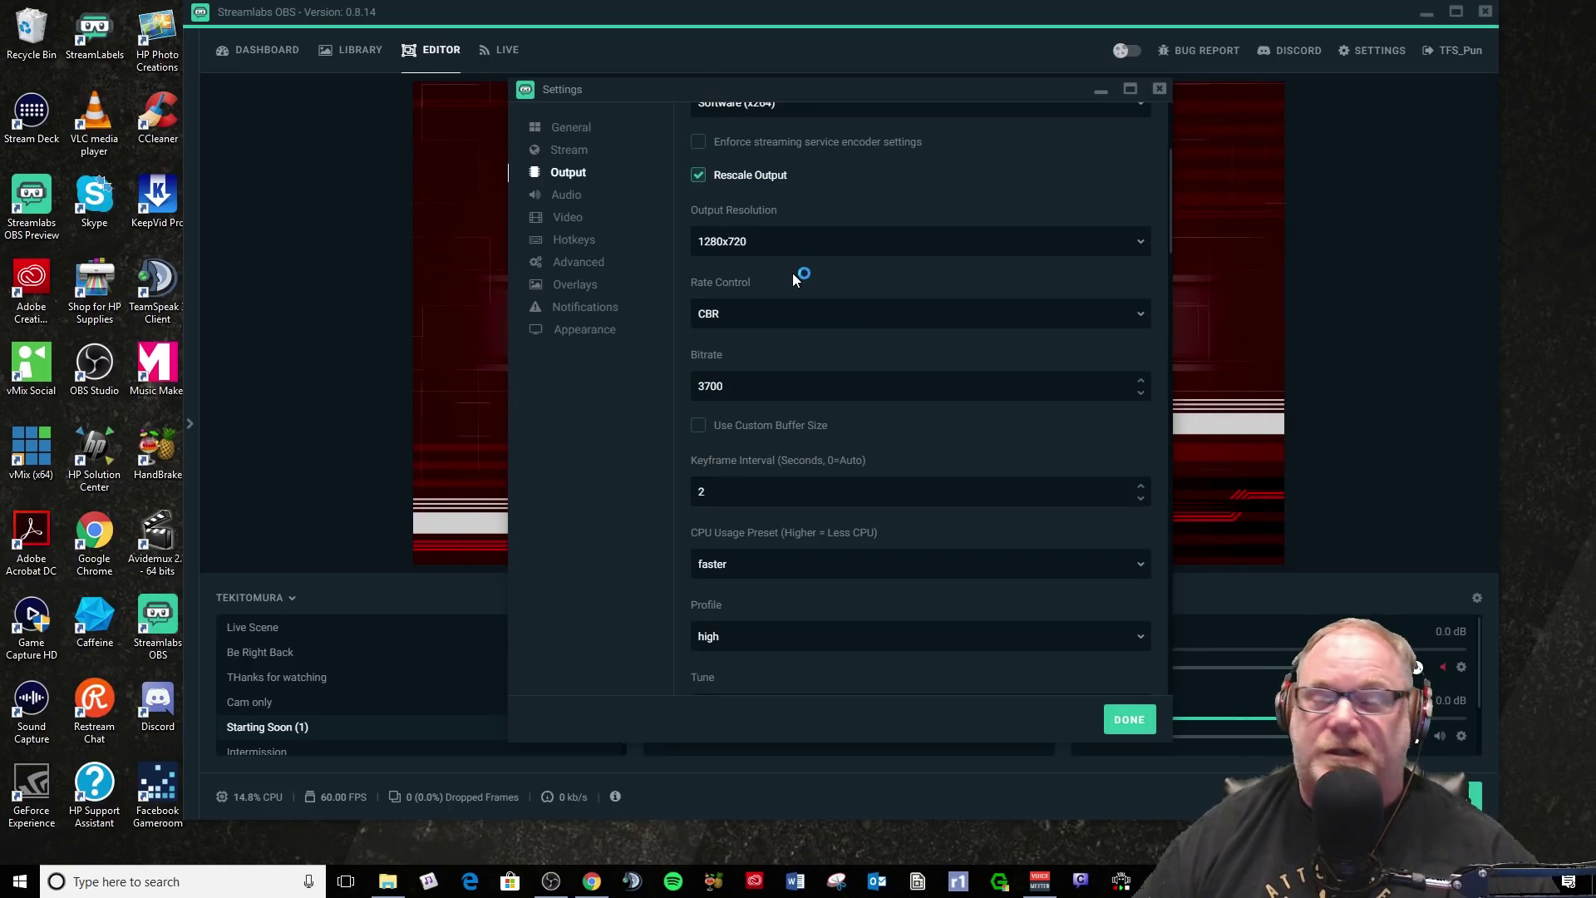
scroll(796, 276, down, 1)
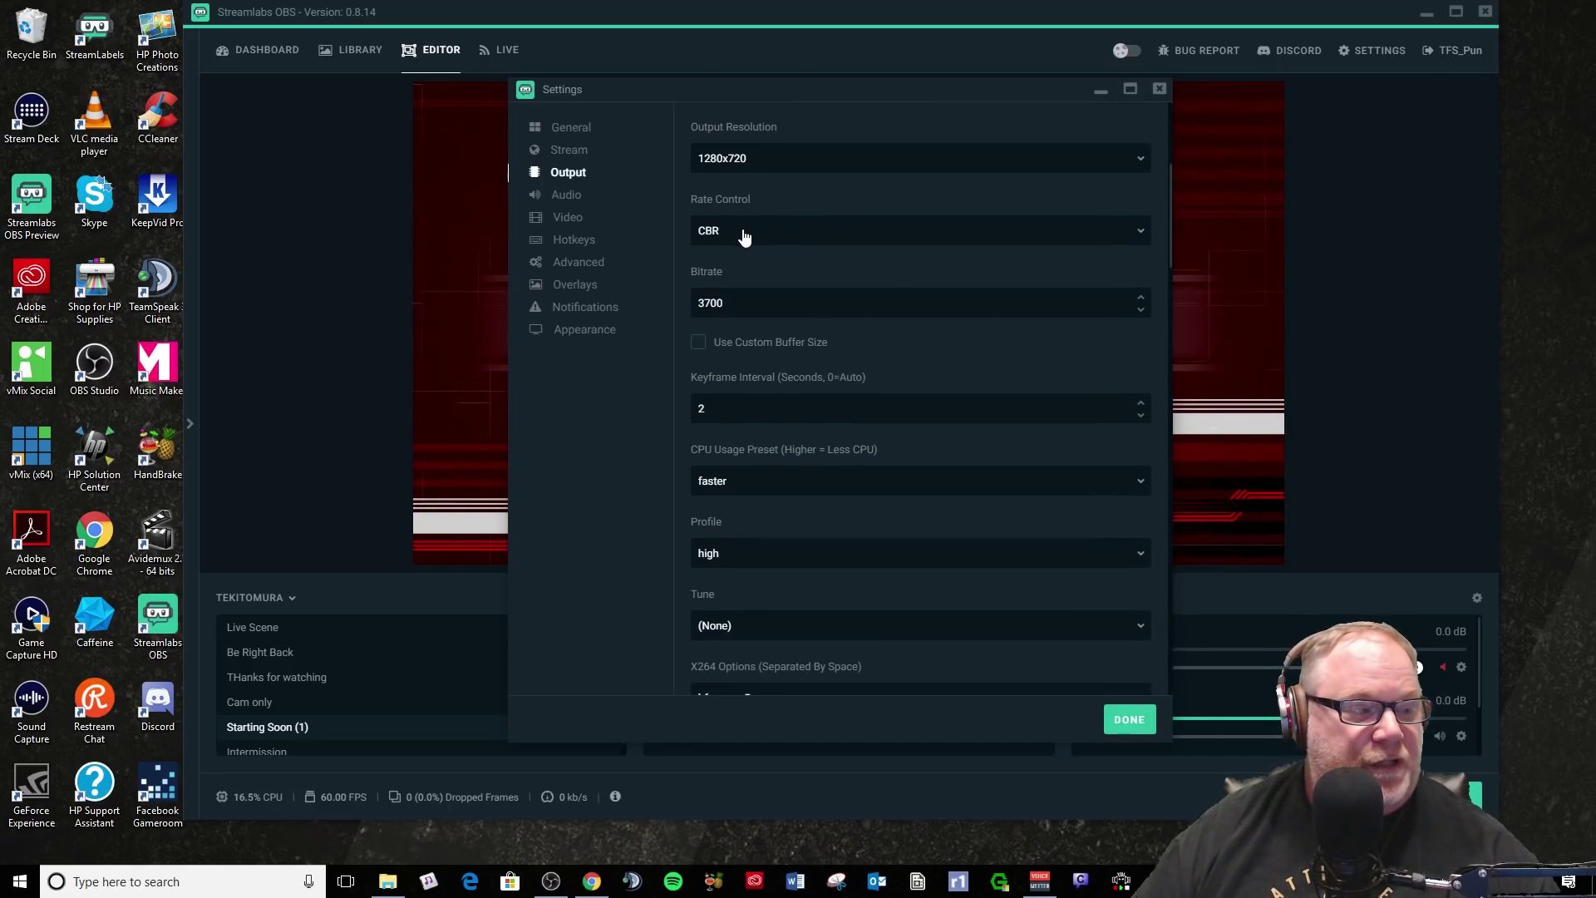
click(964, 237)
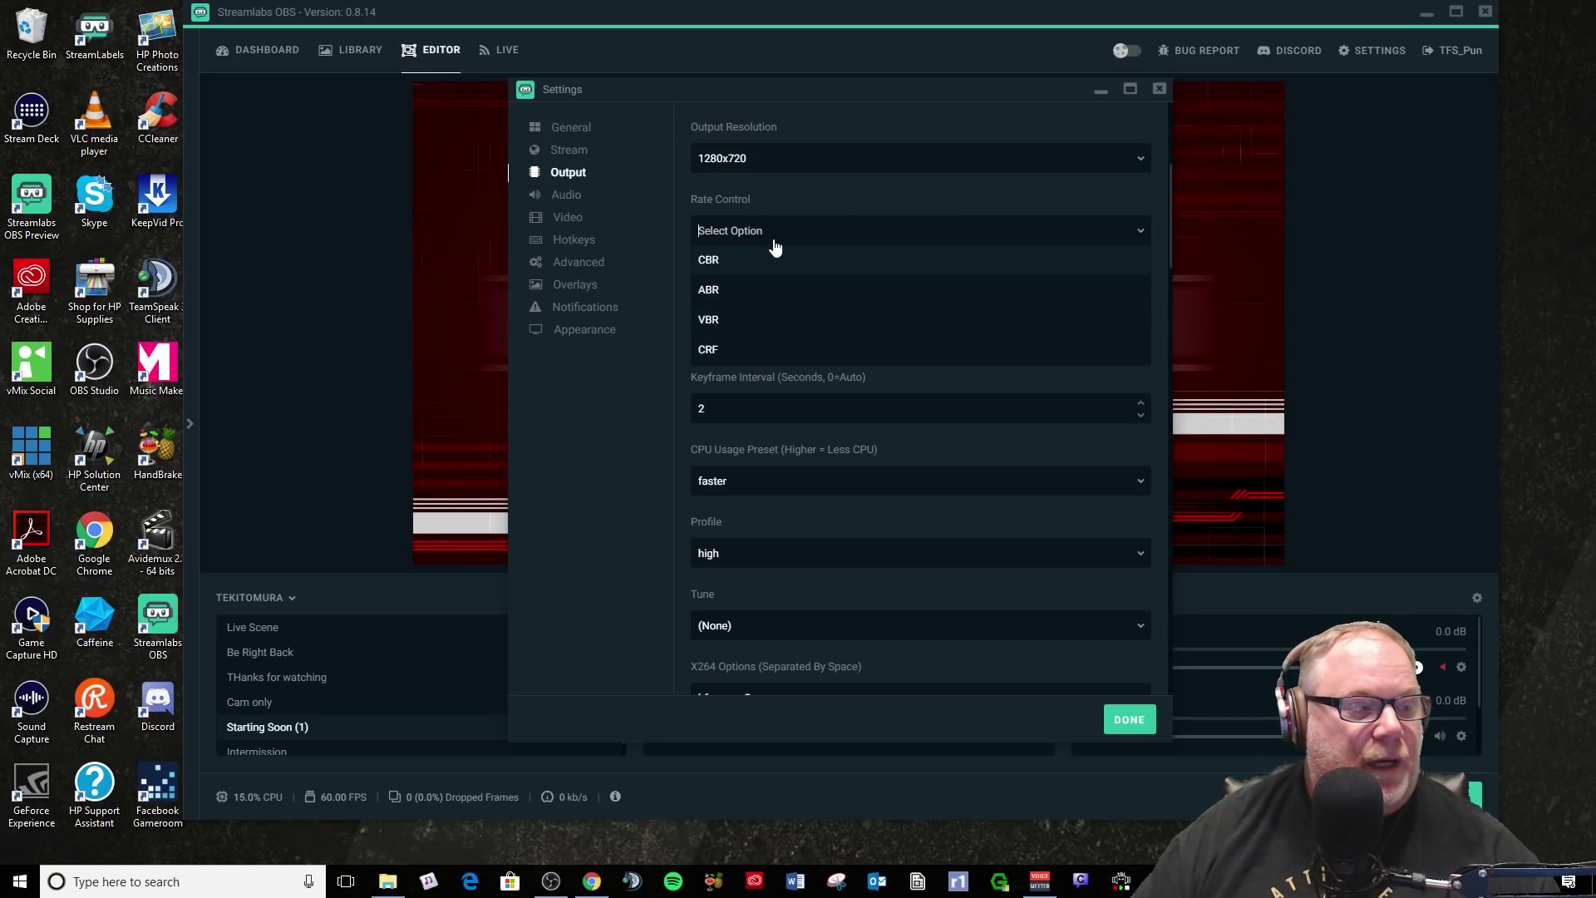
click(785, 267)
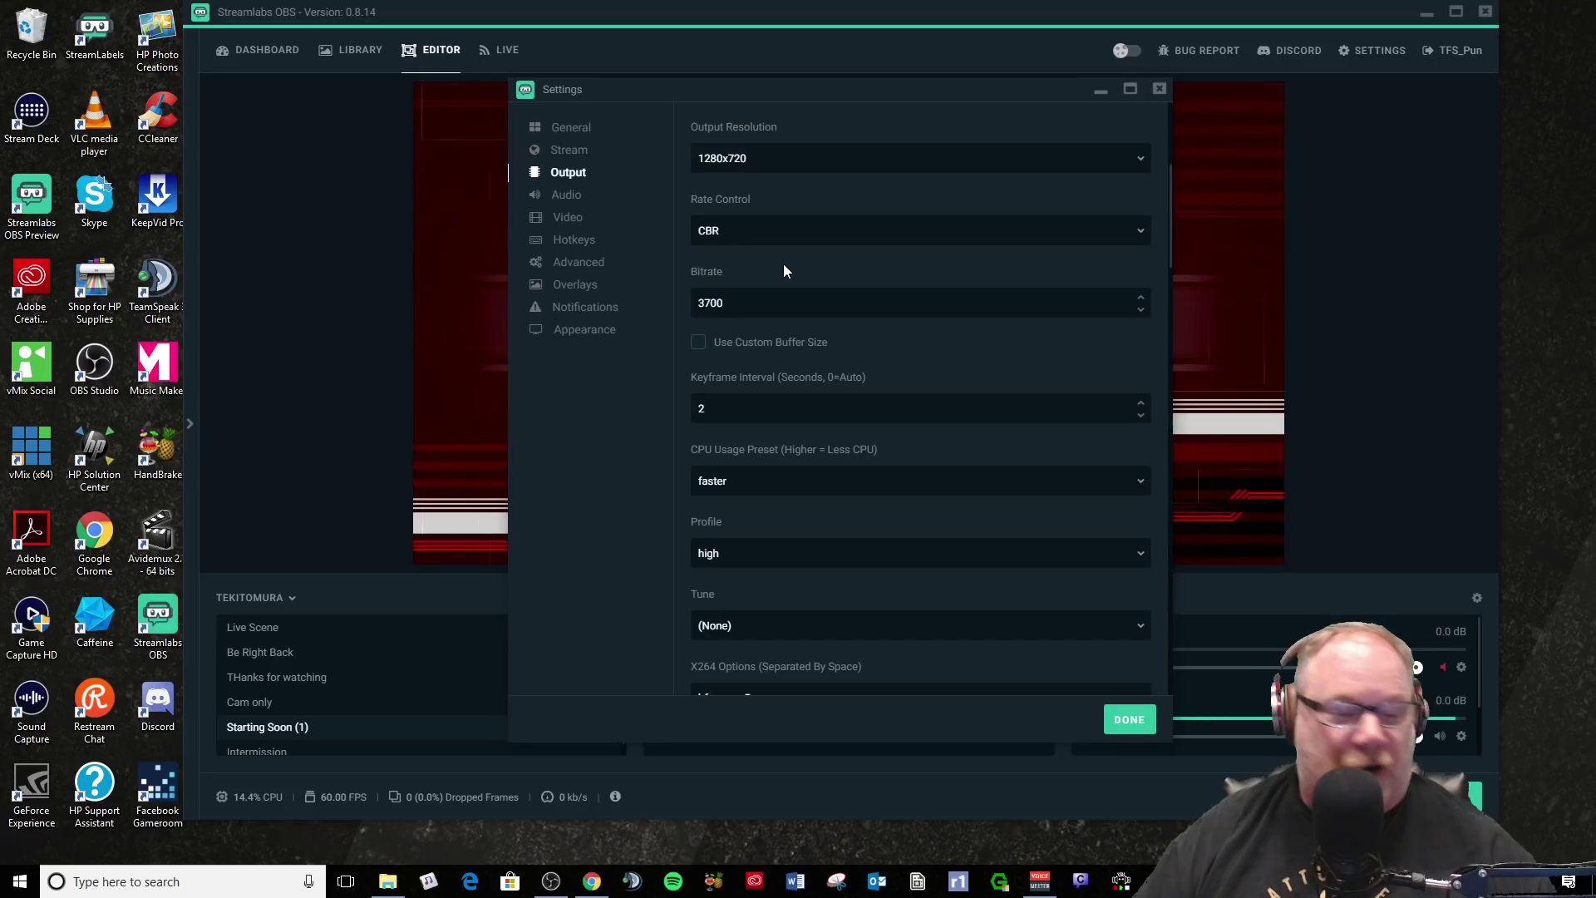
click(800, 236)
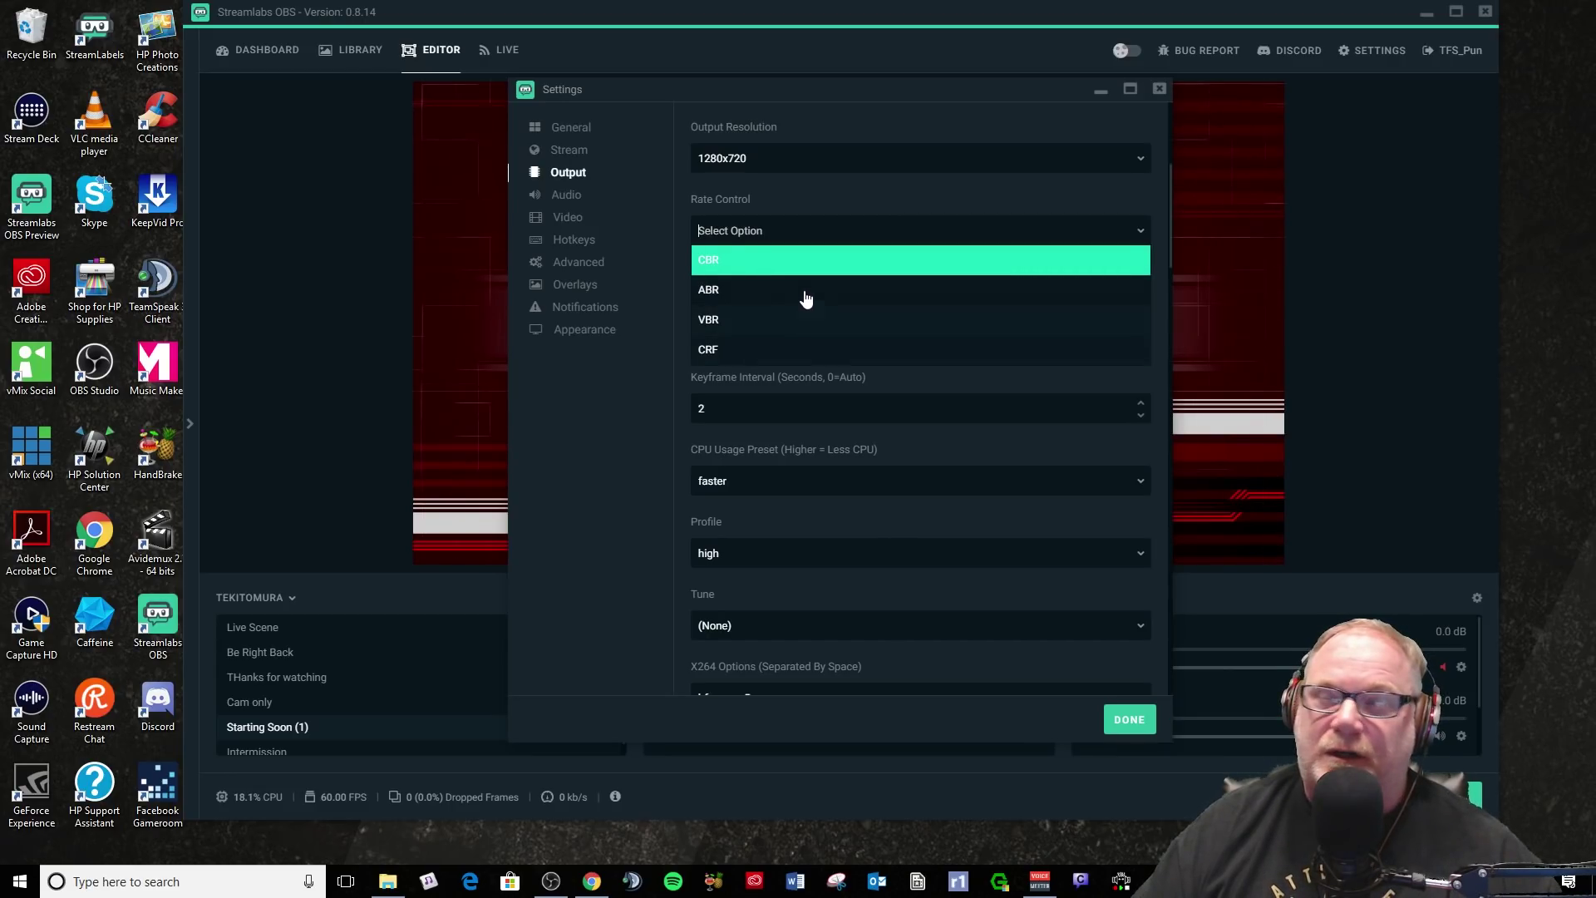
click(819, 262)
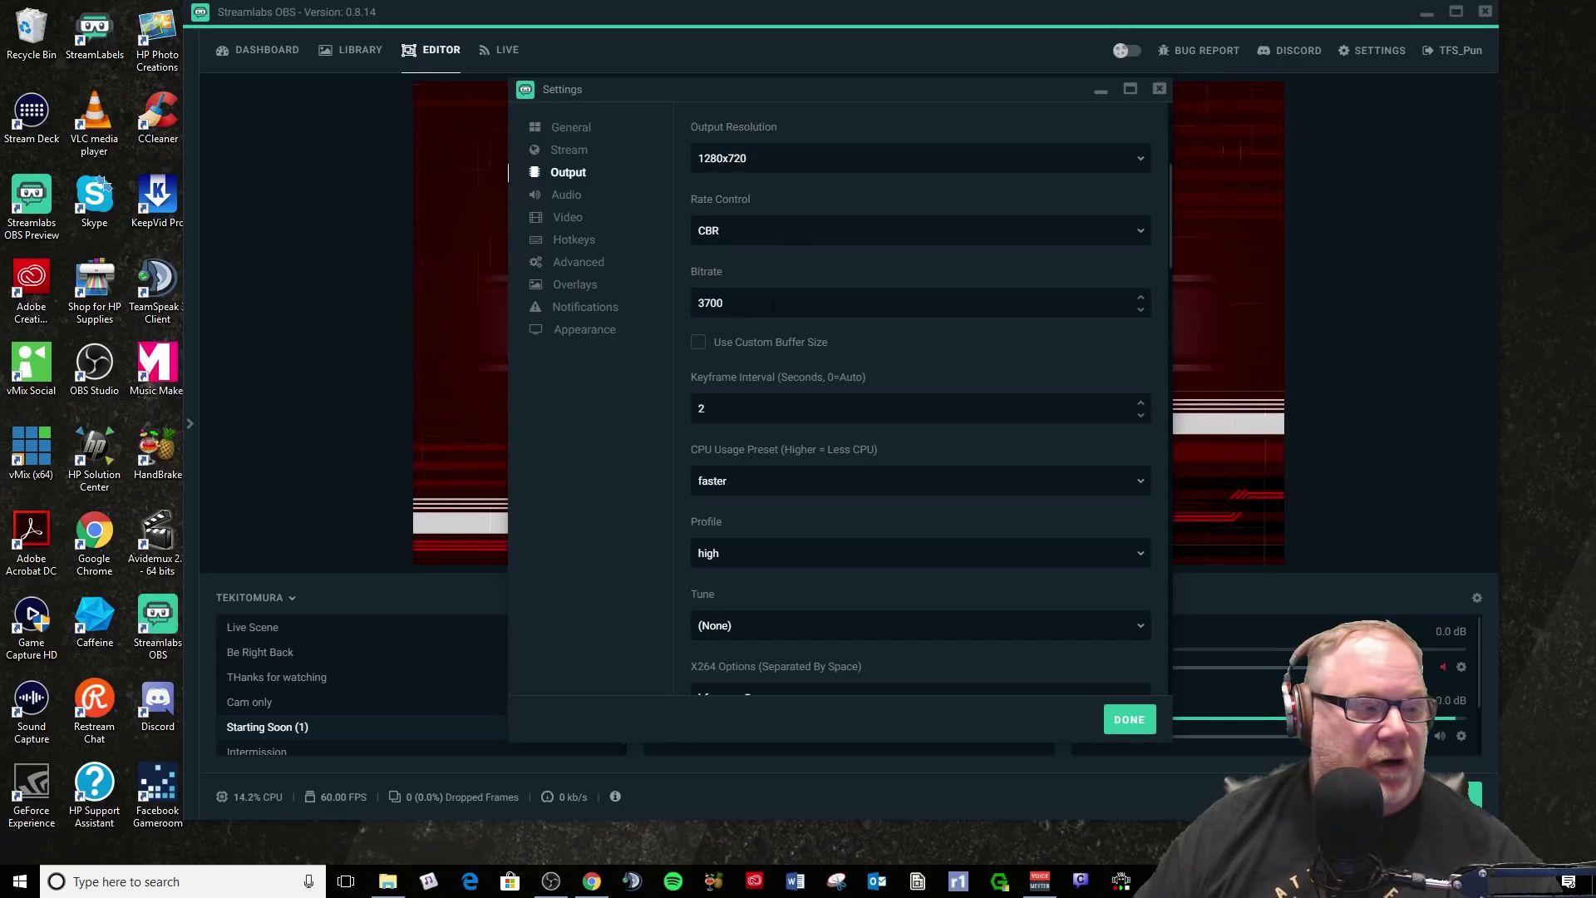
drag(772, 305, 645, 292)
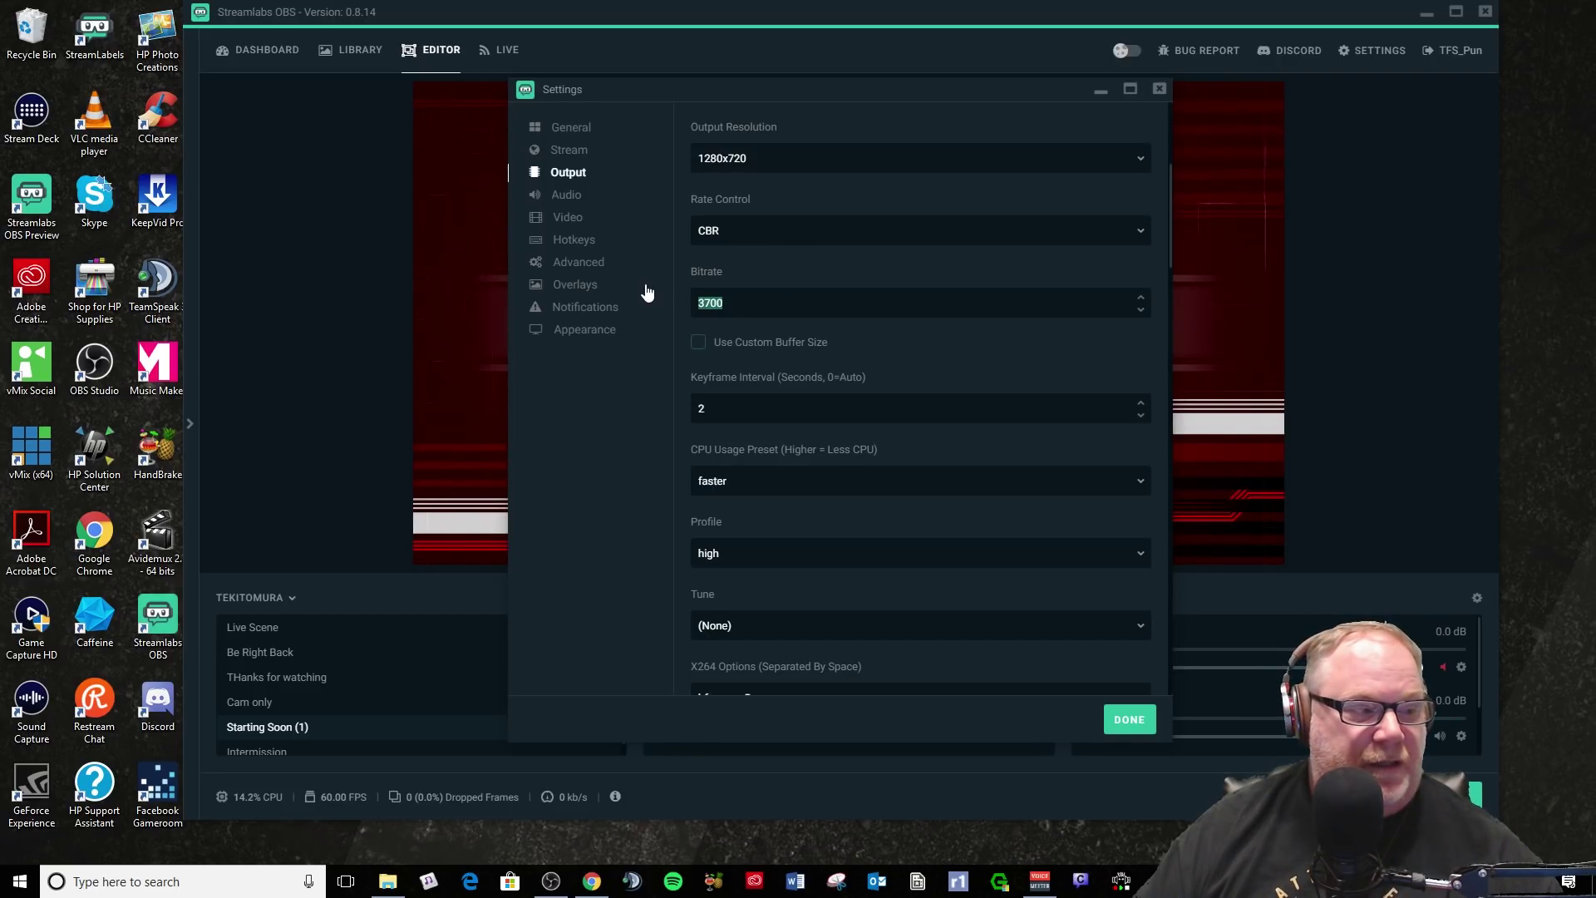
click(791, 308)
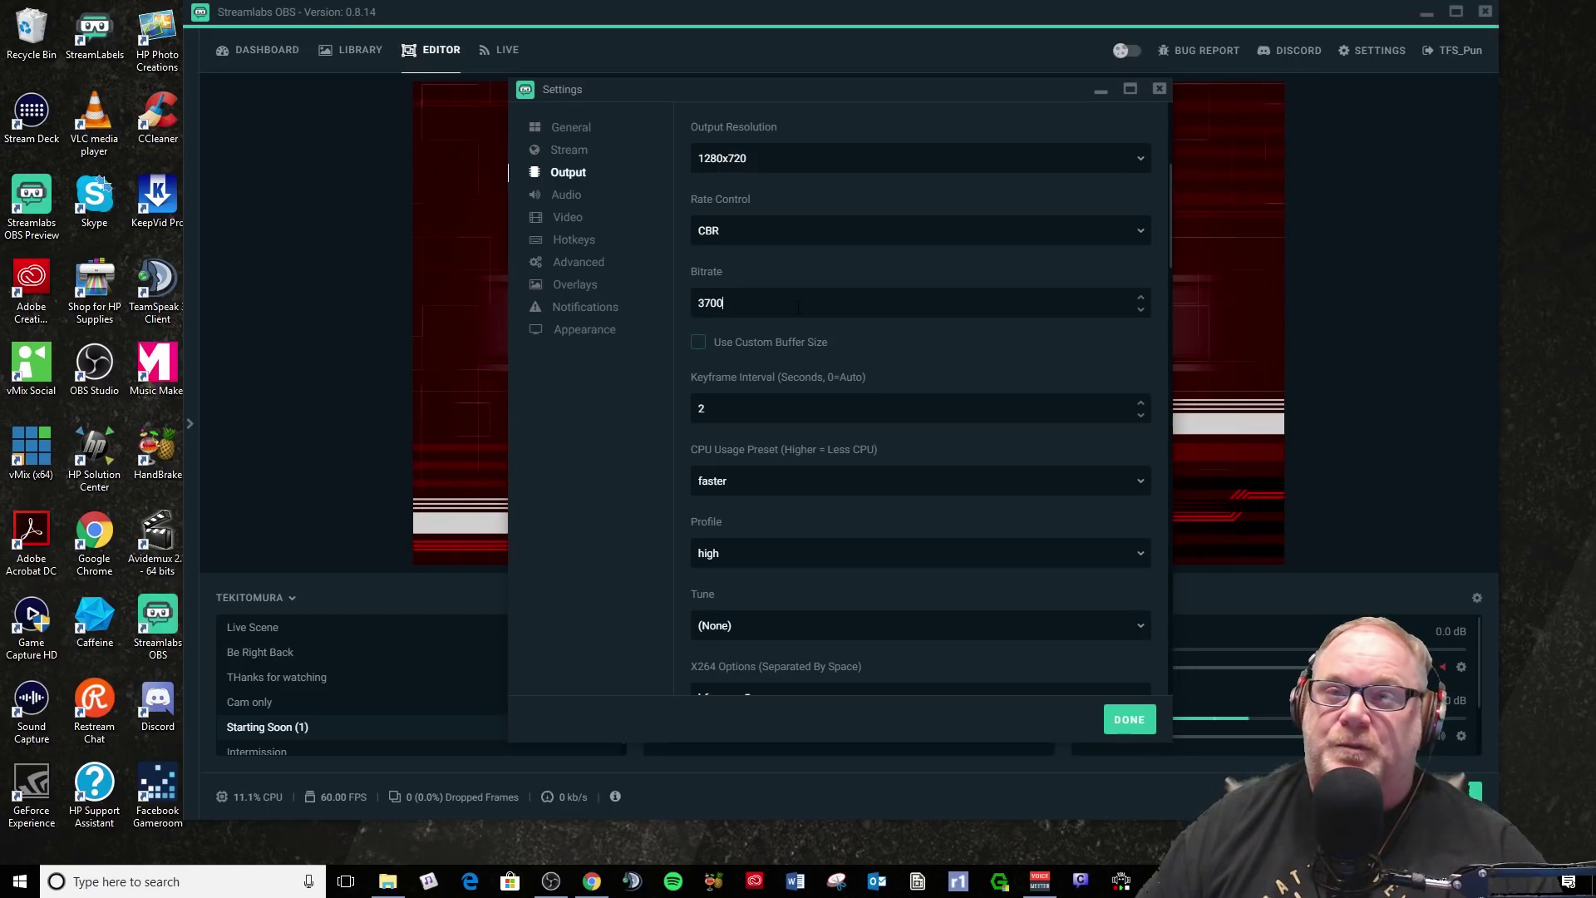
click(798, 308)
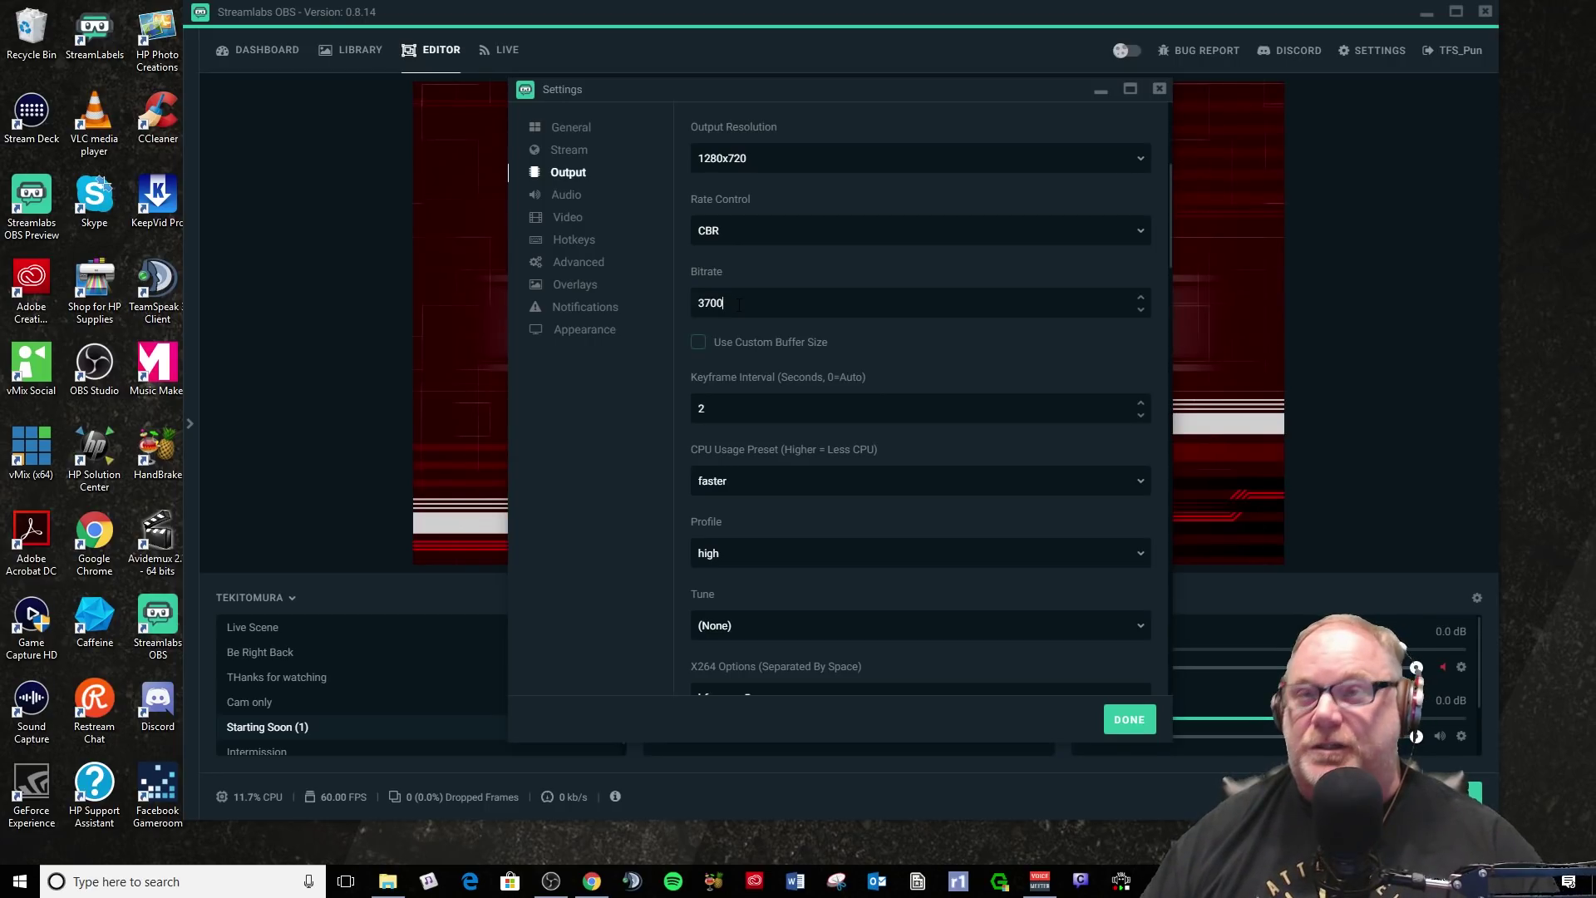
drag(720, 304, 692, 305)
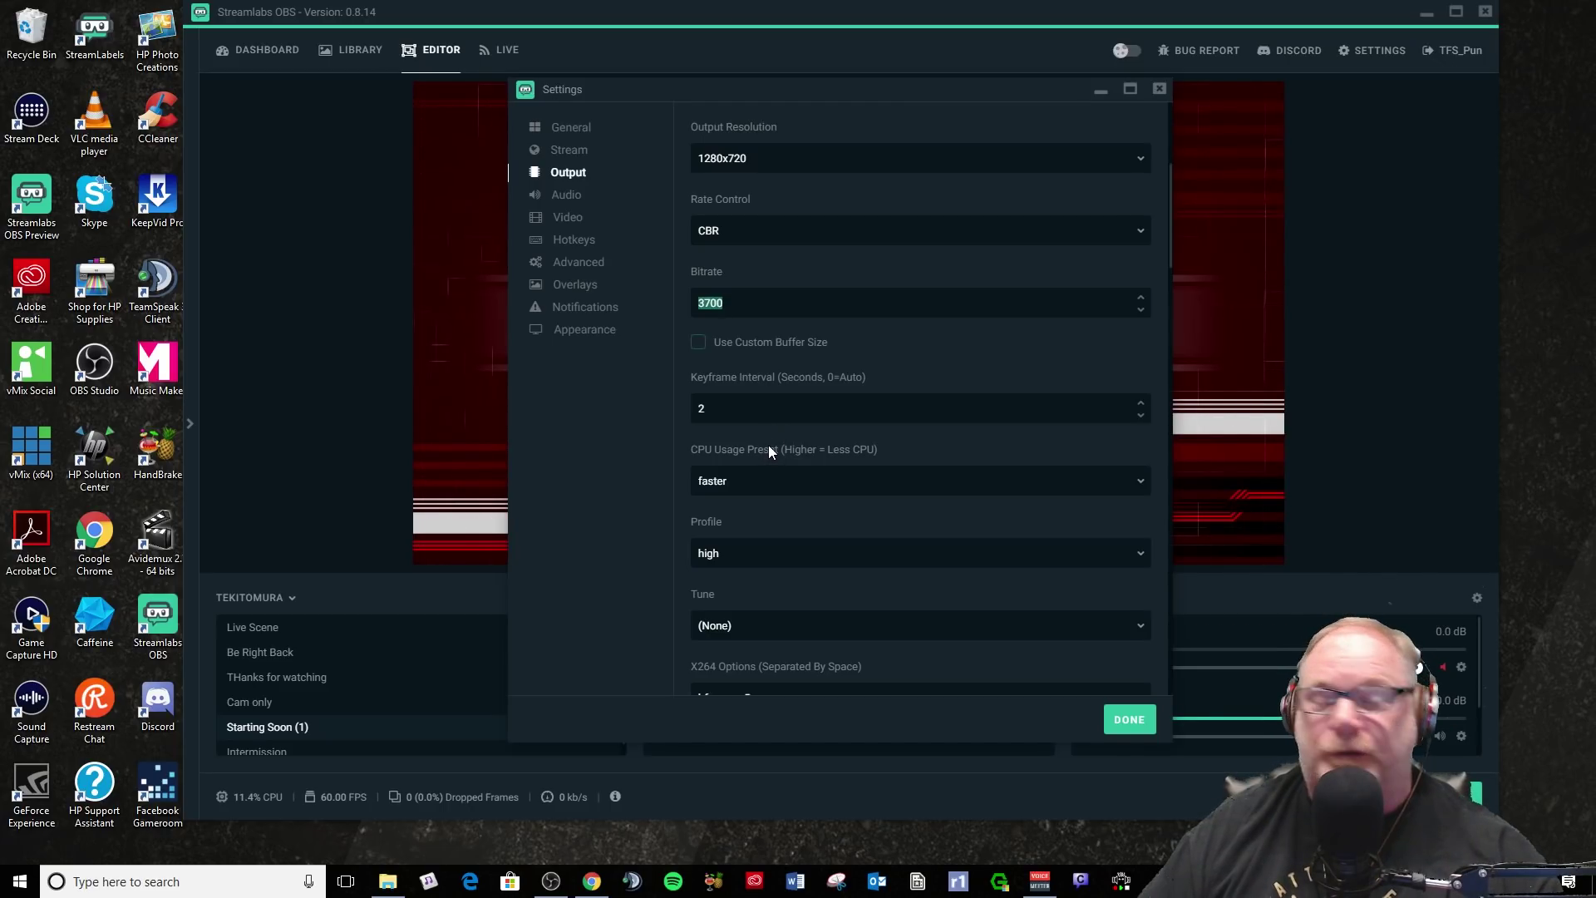
click(789, 407)
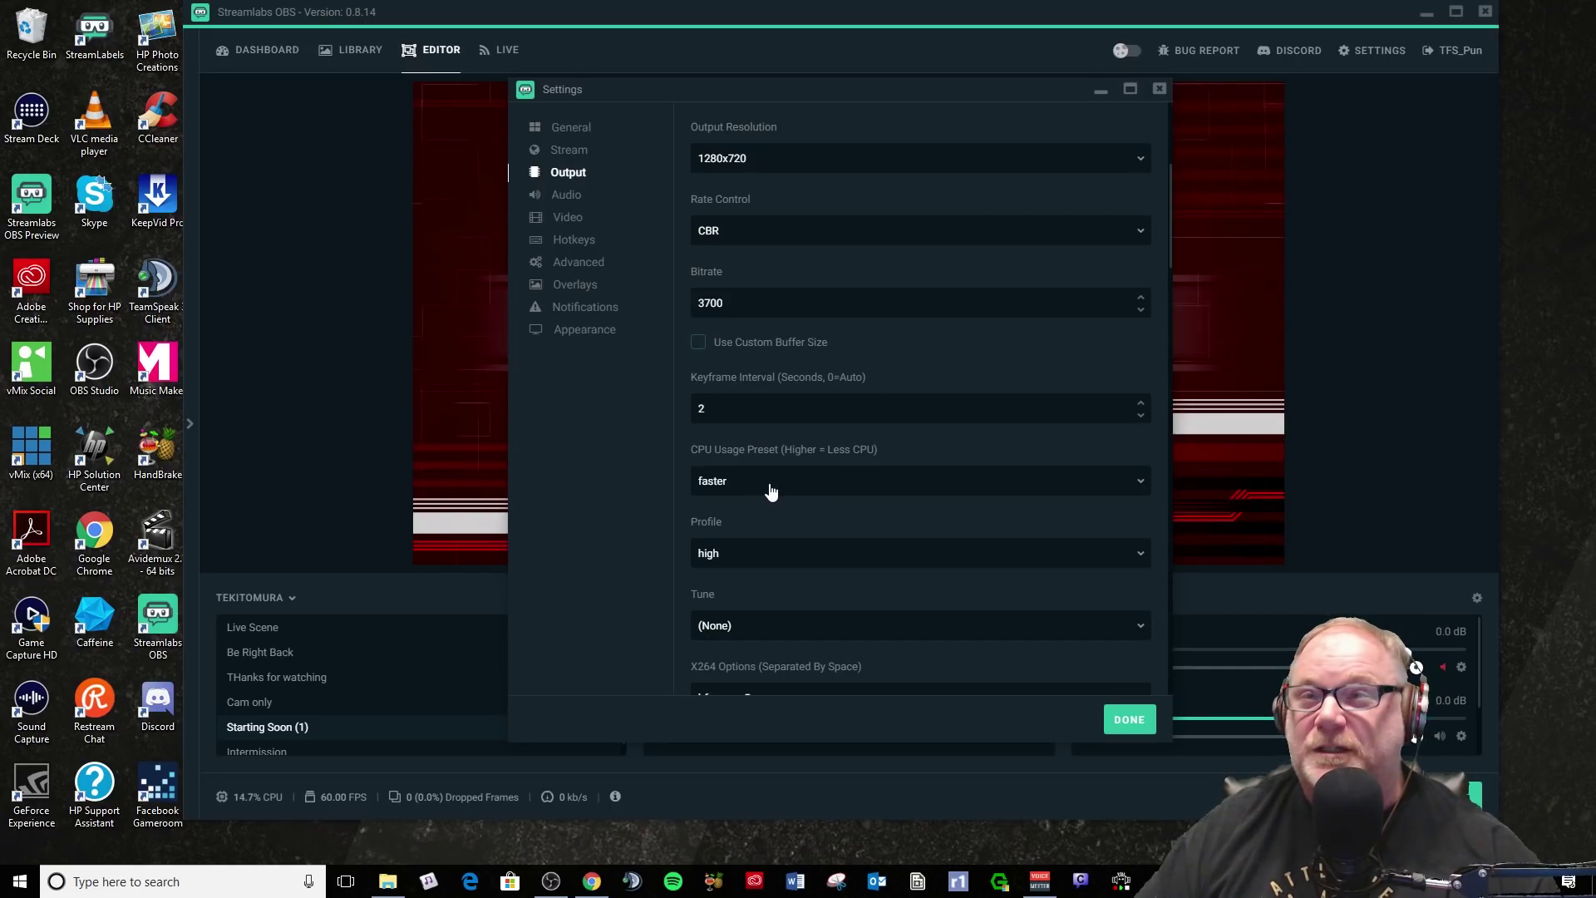
click(822, 482)
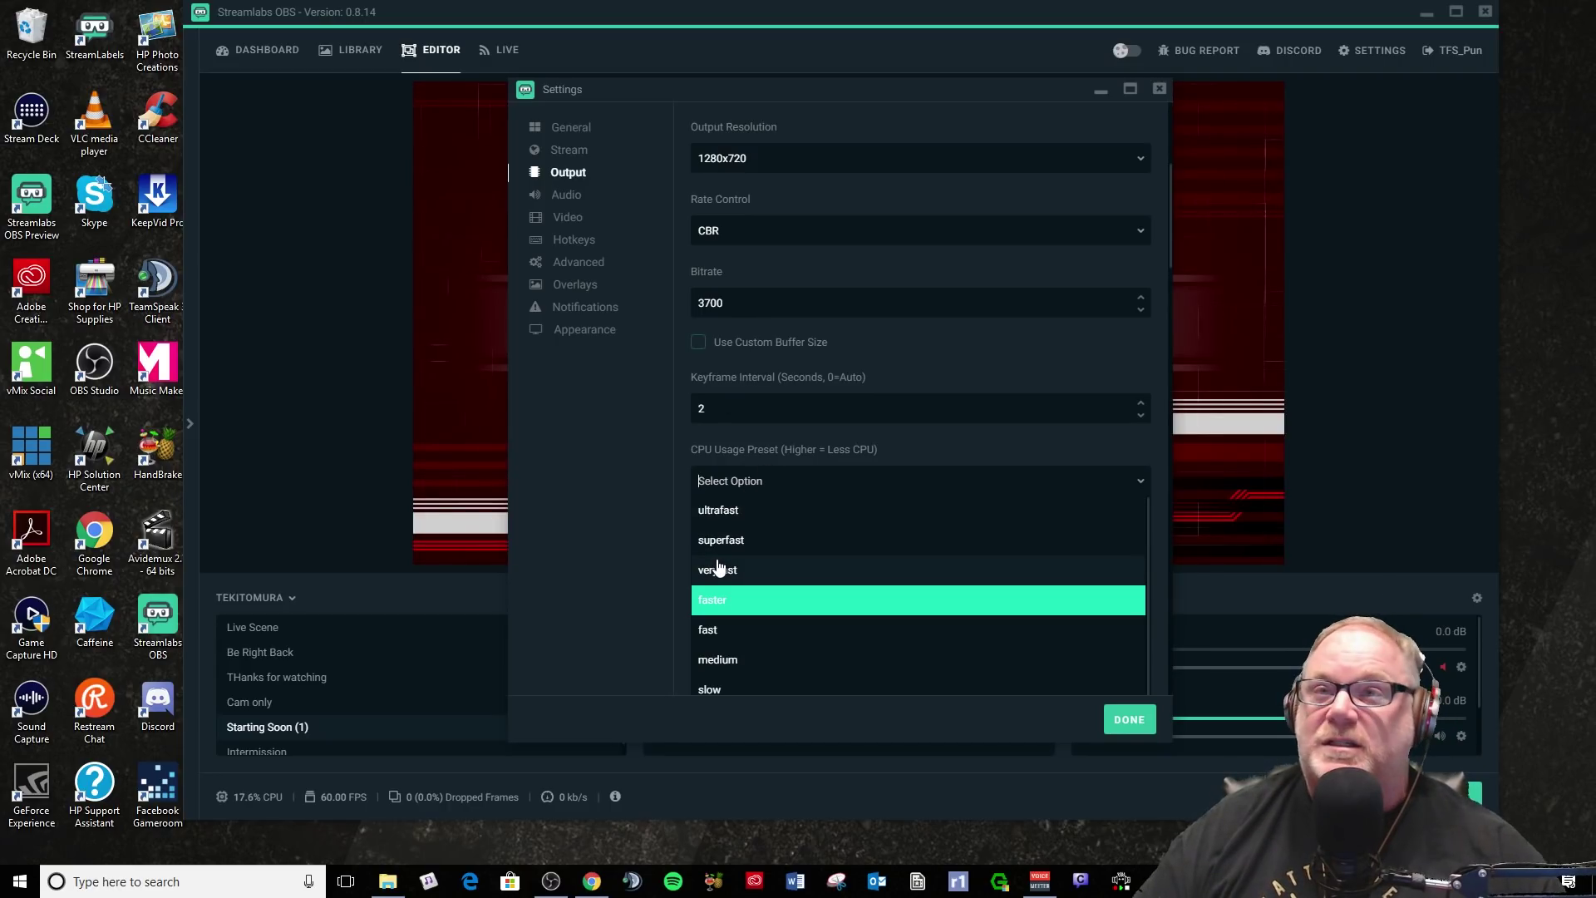
click(790, 595)
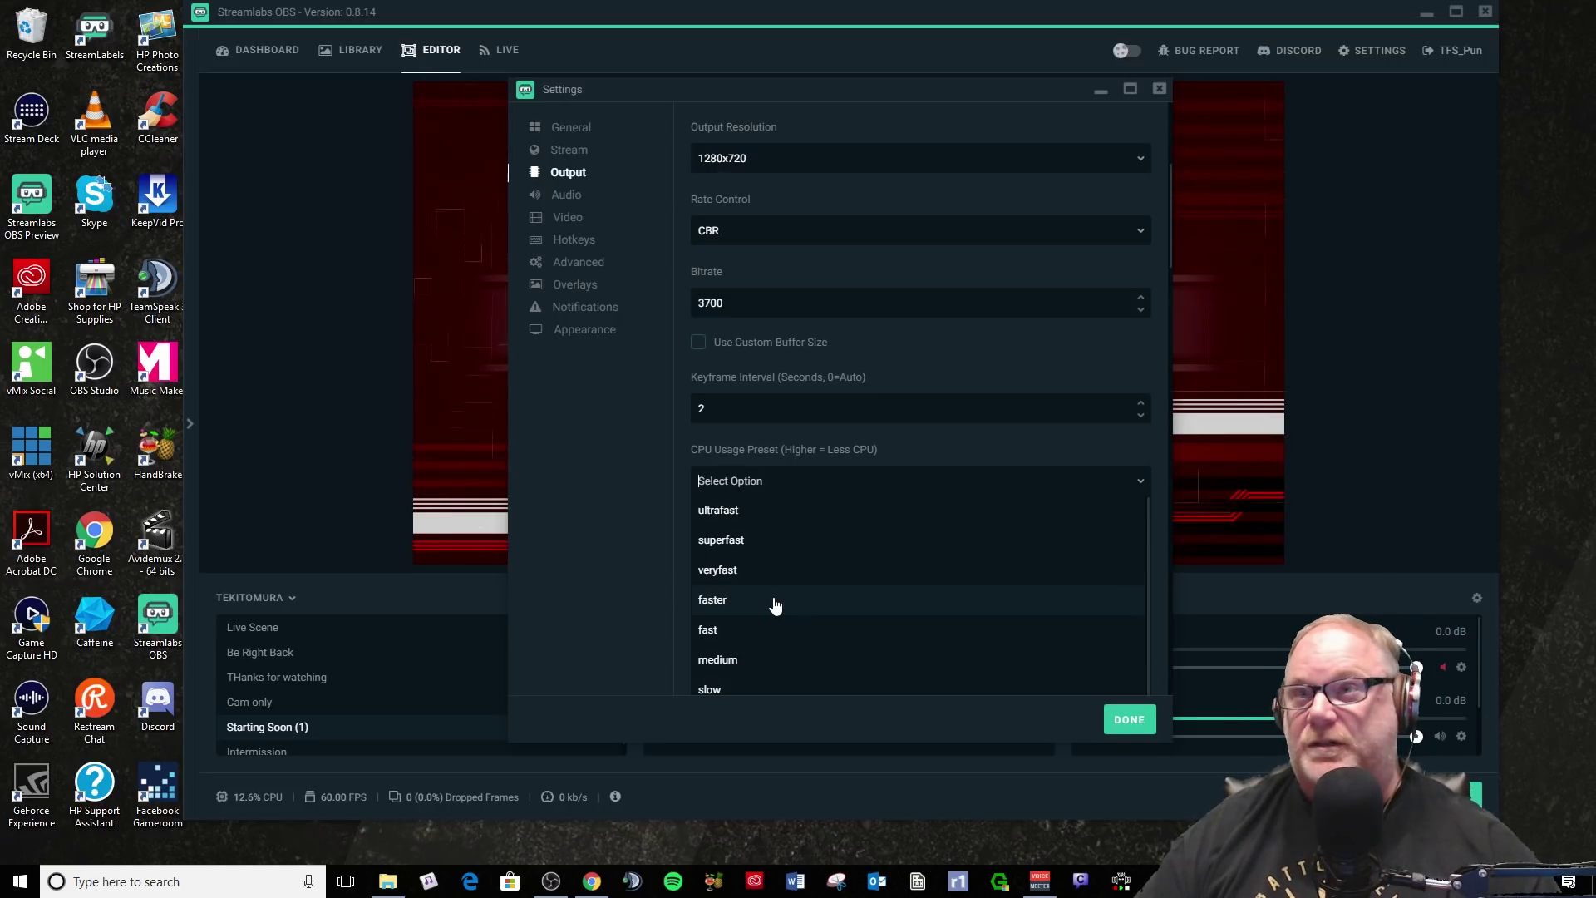
scroll(769, 577, down, 1)
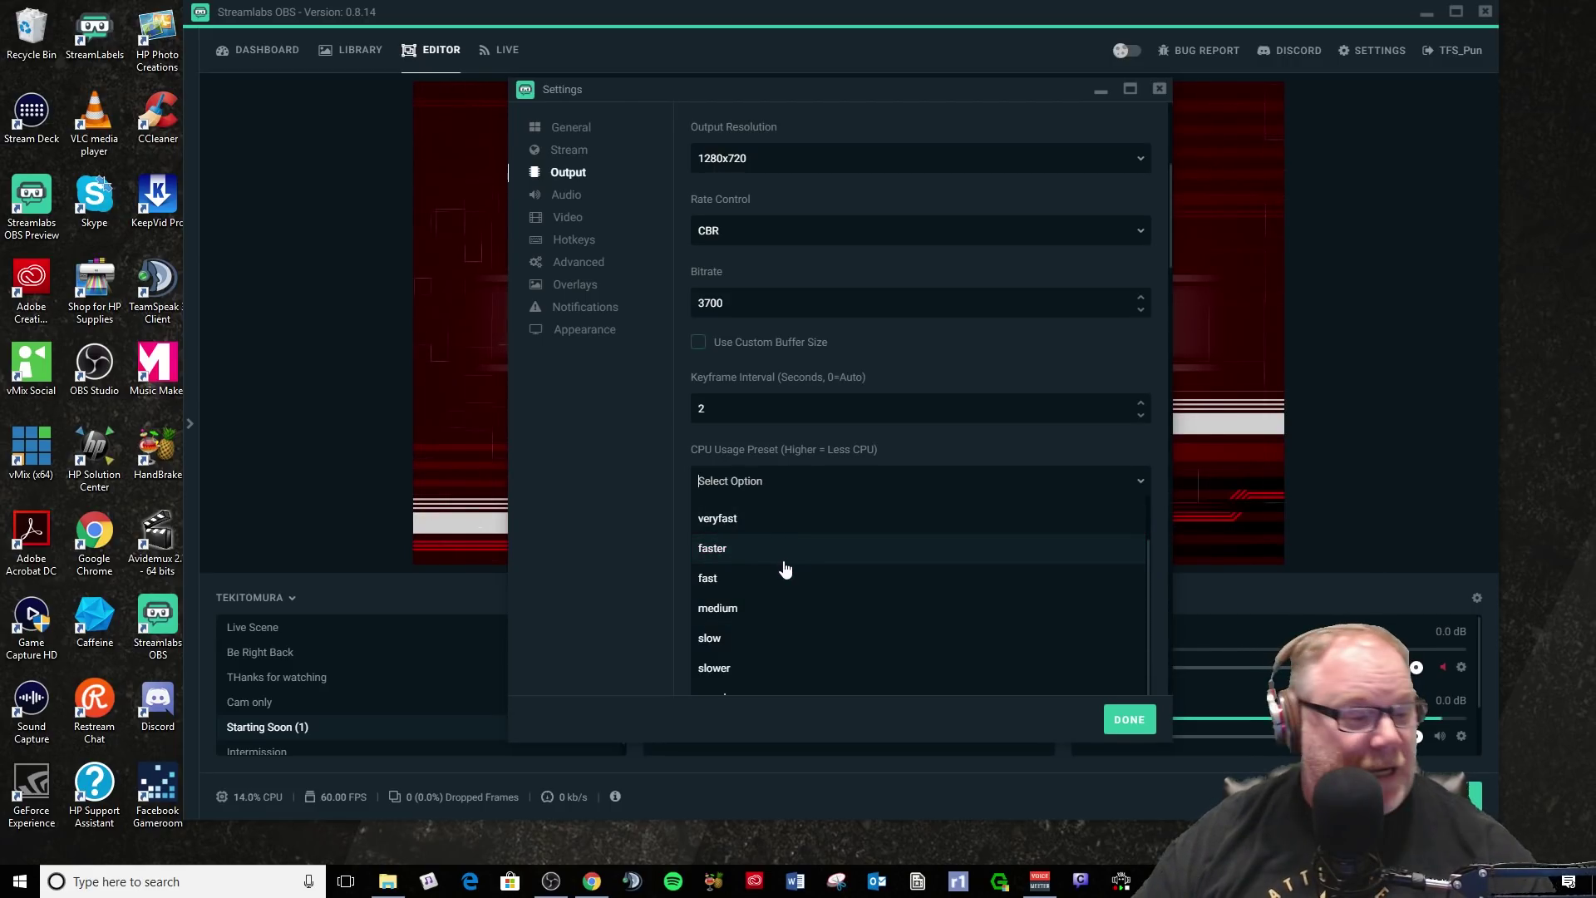
click(784, 563)
scroll(915, 603, down, 3)
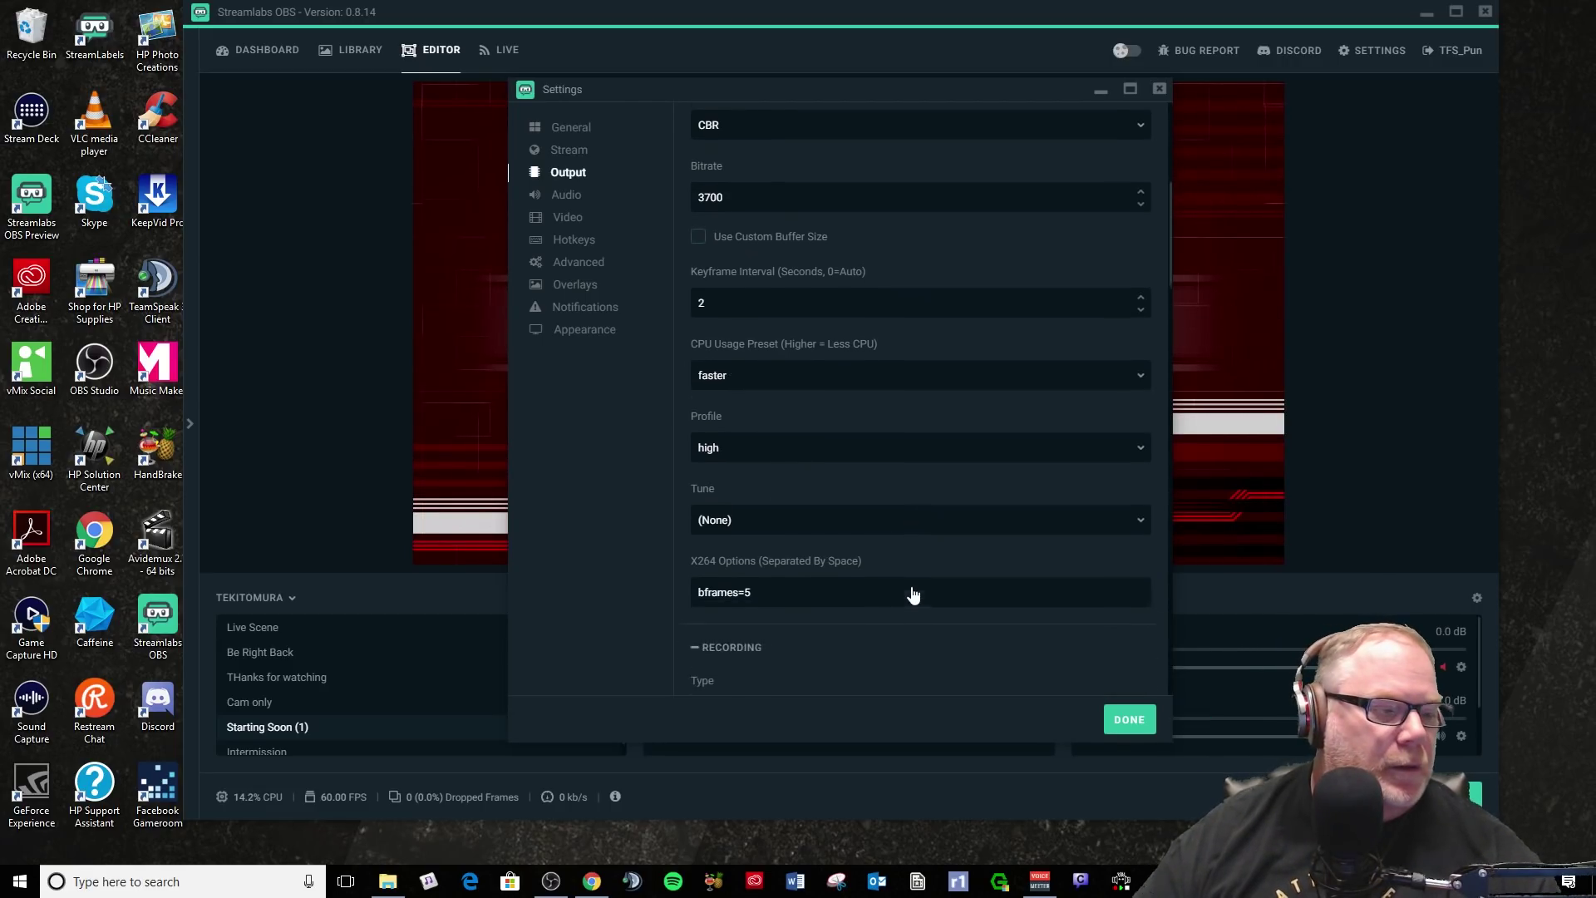
click(858, 390)
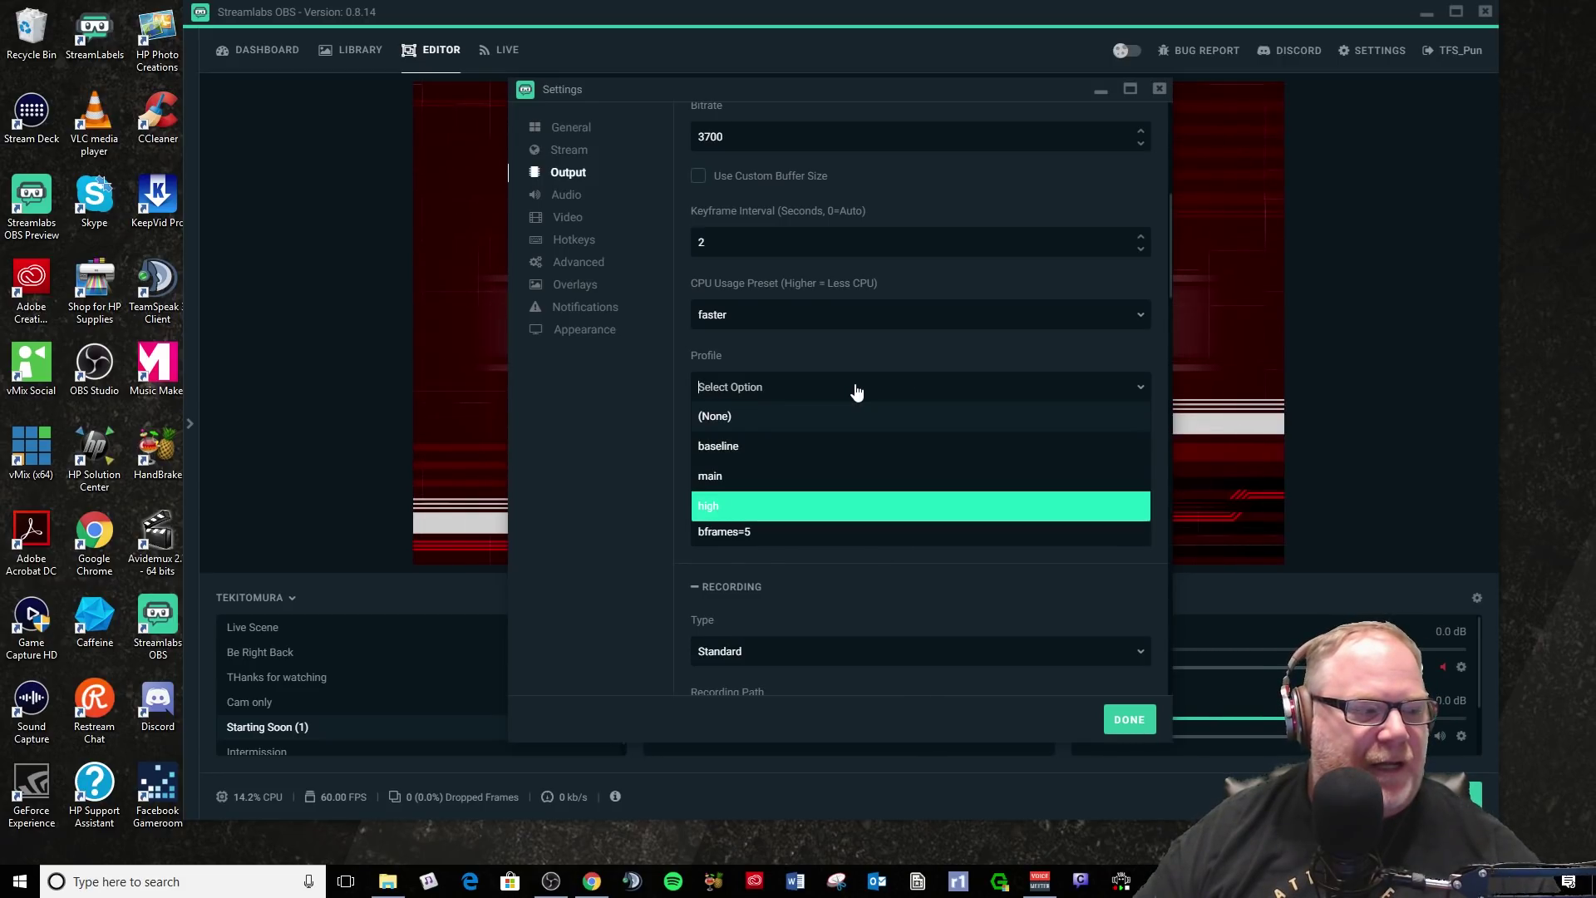
click(771, 513)
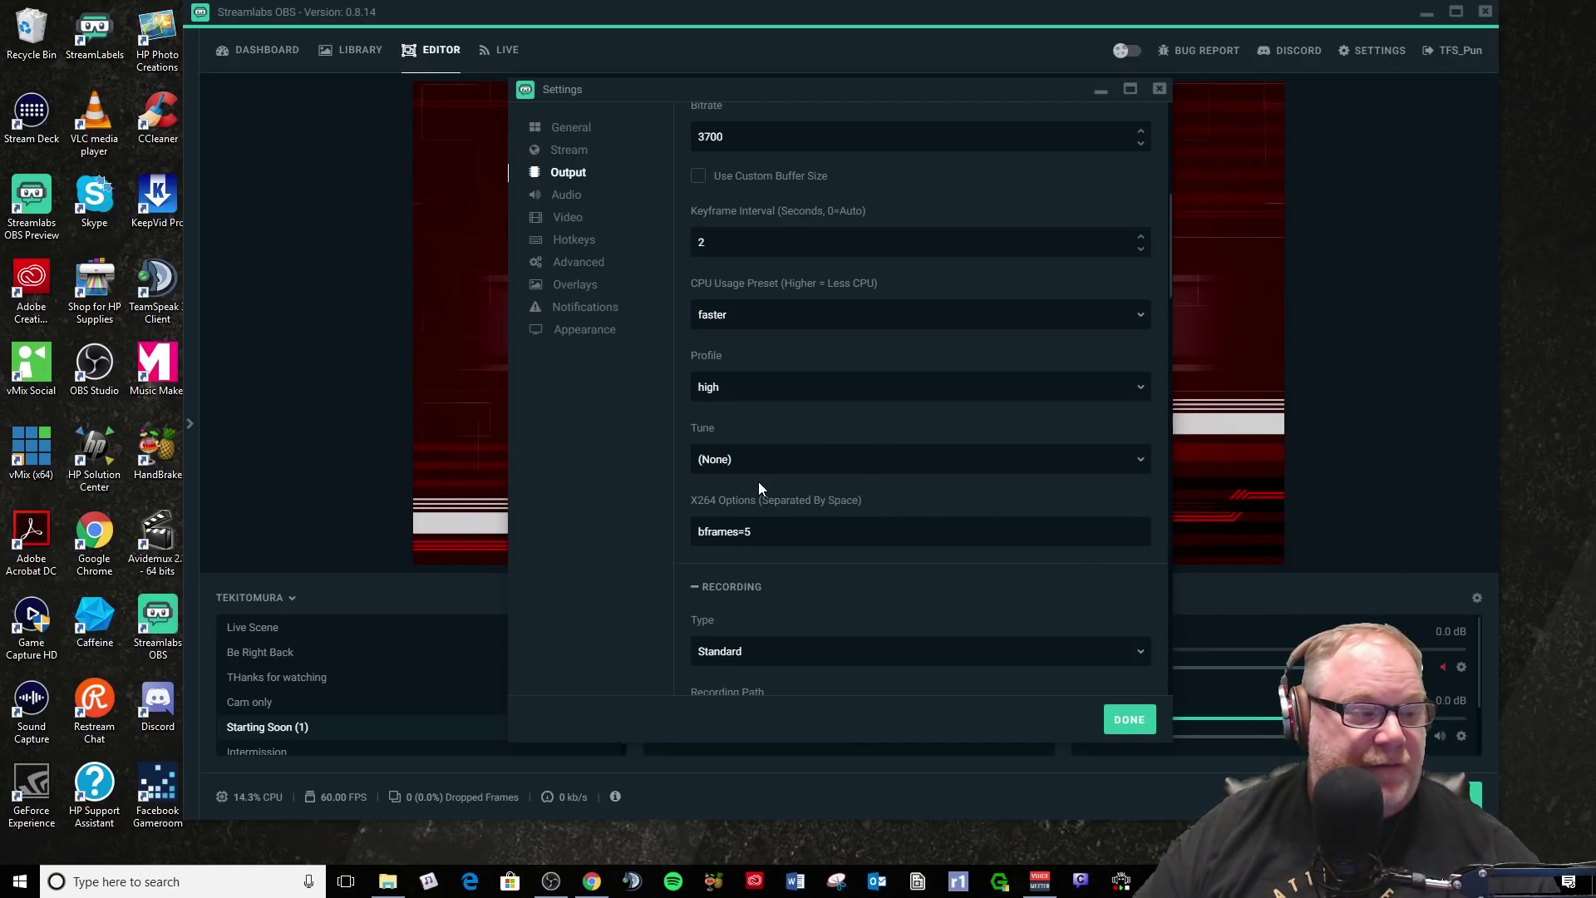
click(847, 470)
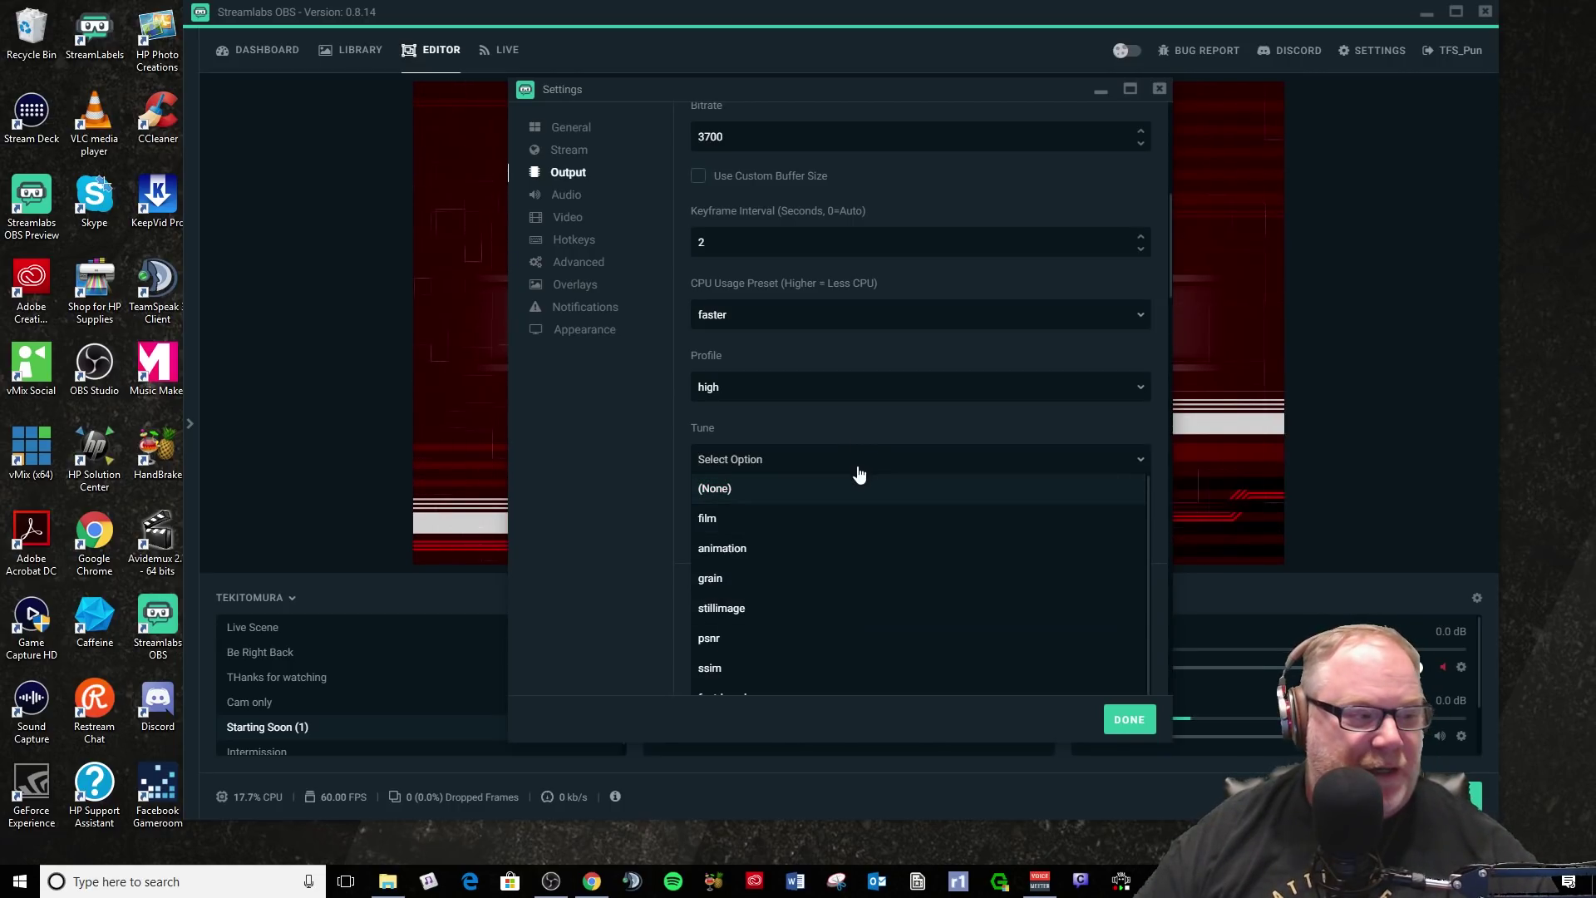
click(876, 427)
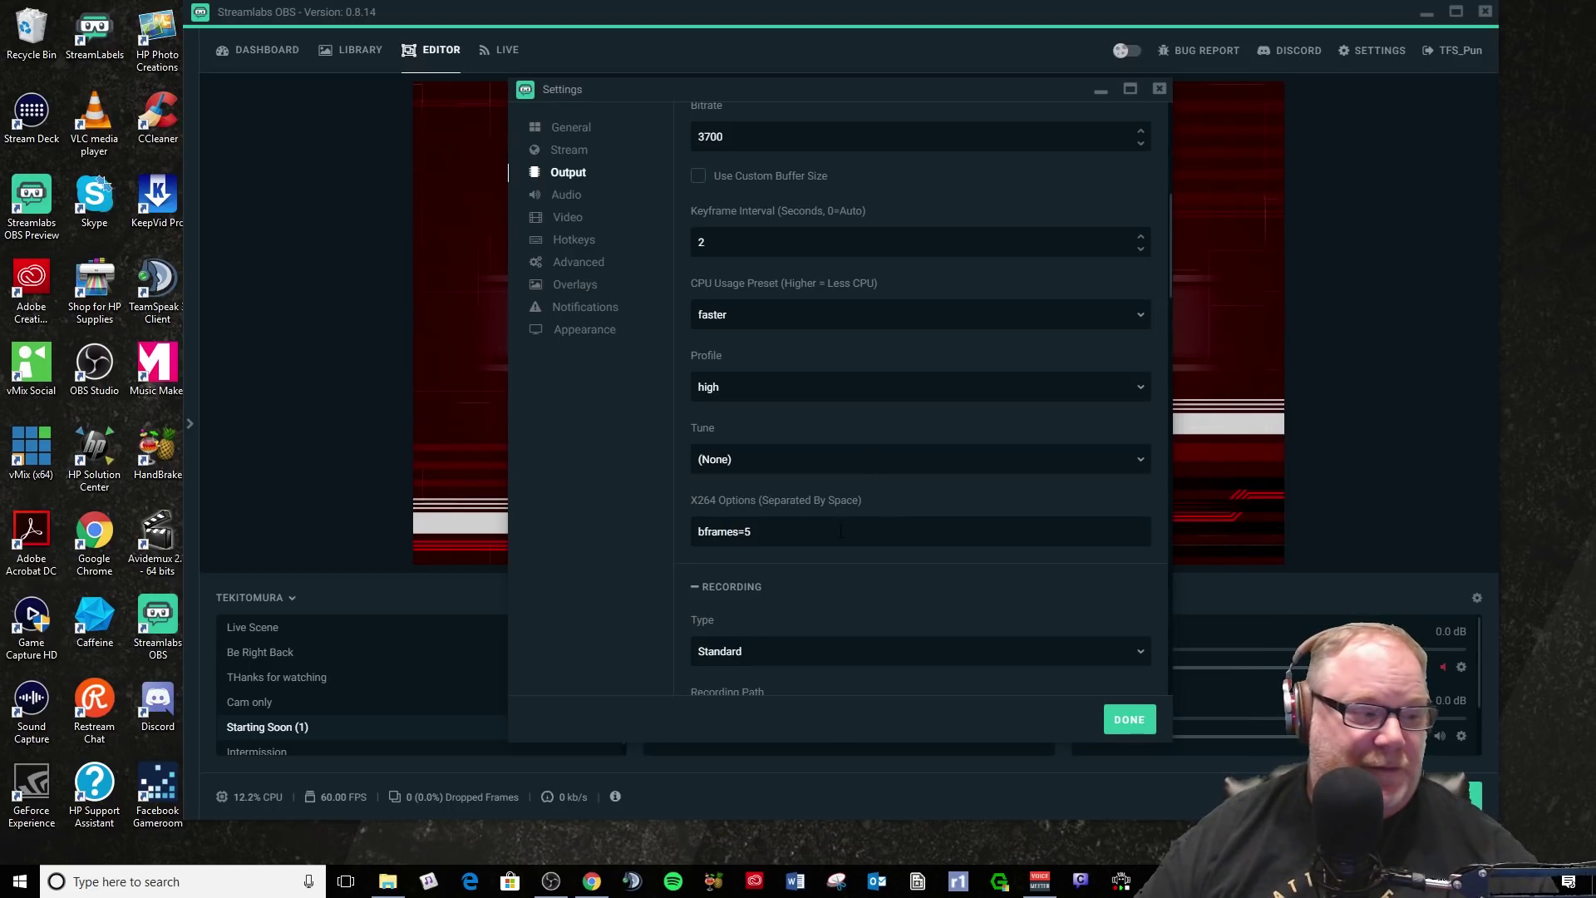
drag(839, 531, 615, 526)
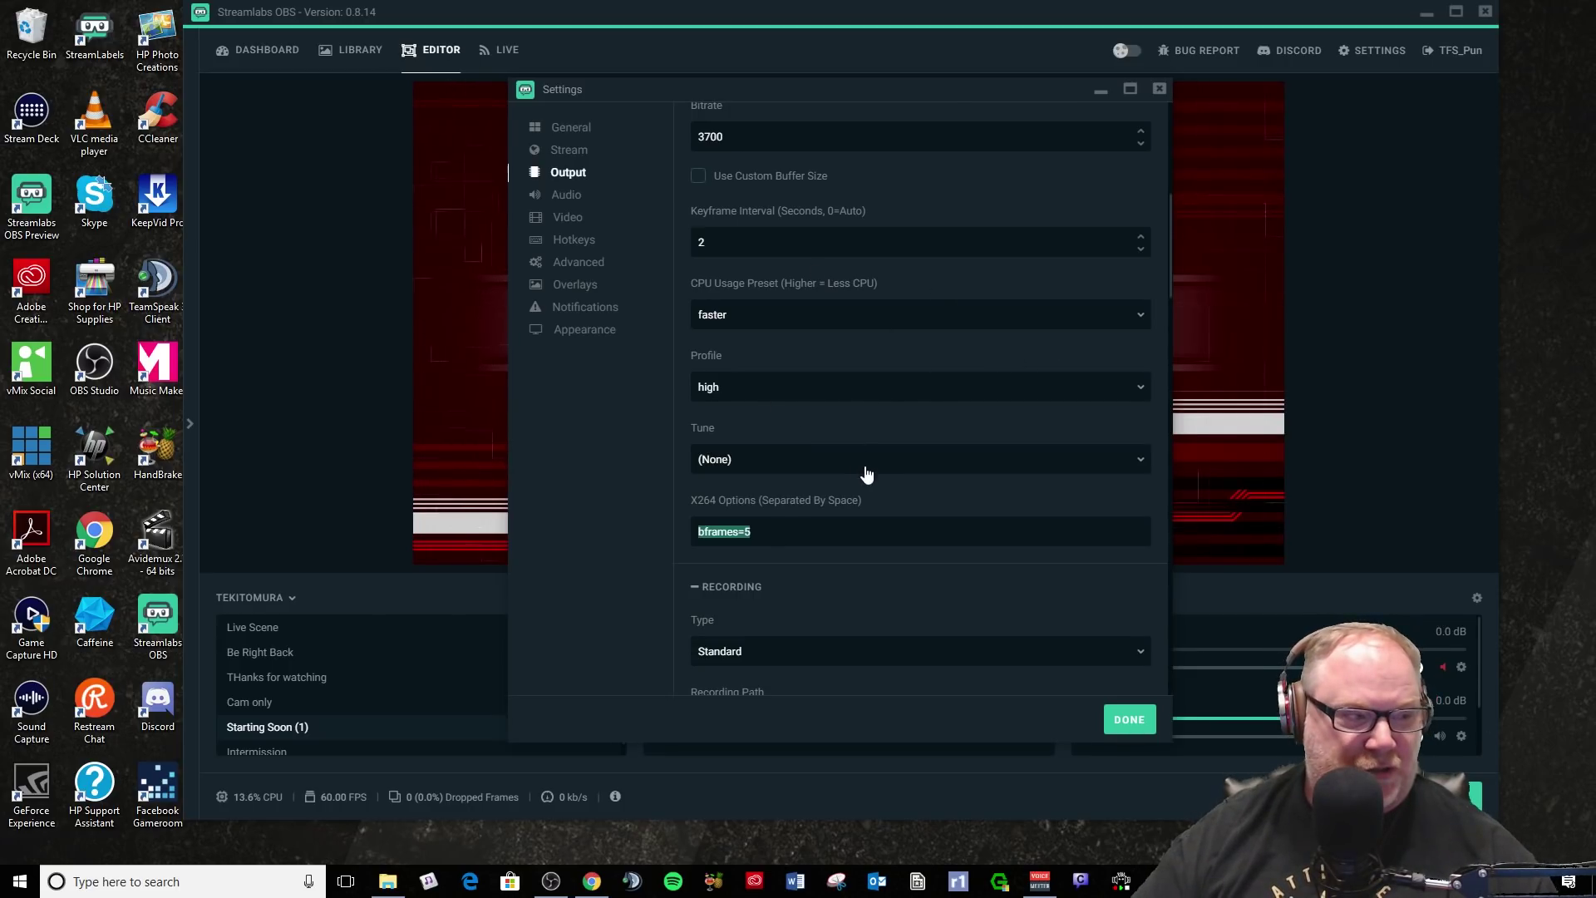
click(918, 537)
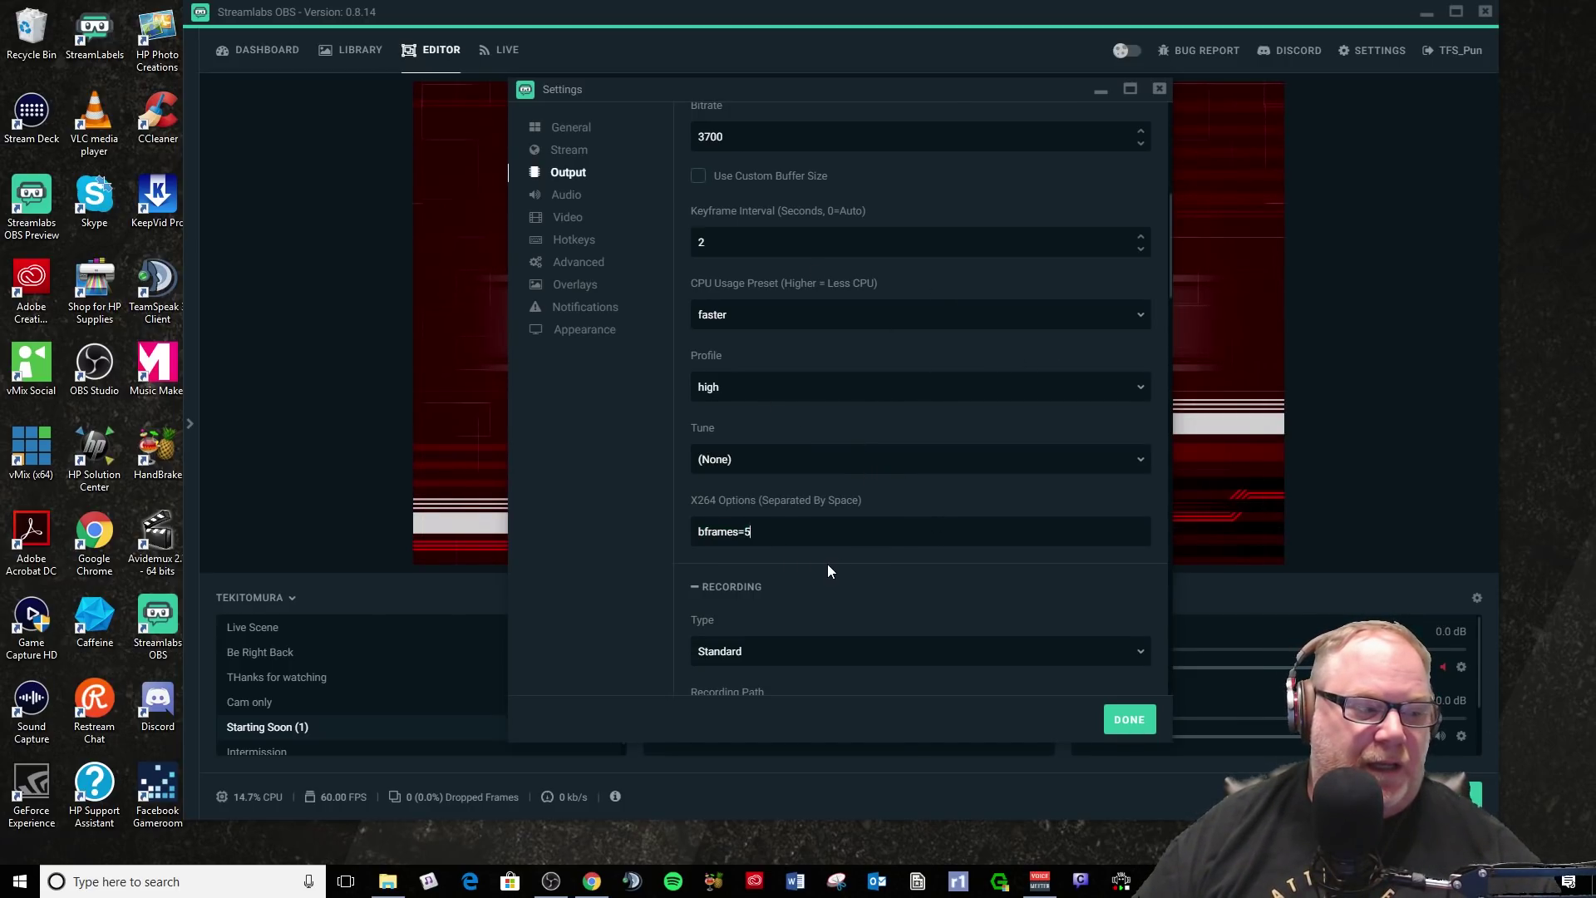